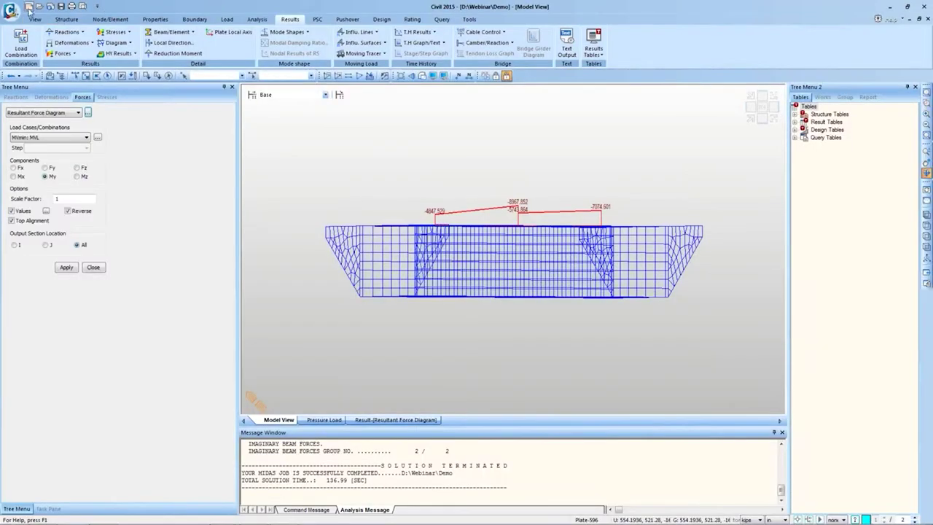
Step: Dismiss the Resultant Force Diagram settings and close the model and result windows
key(Escape)
key(ctrl+F4)
key(ctrl+F4)
key(ctrl+F4)
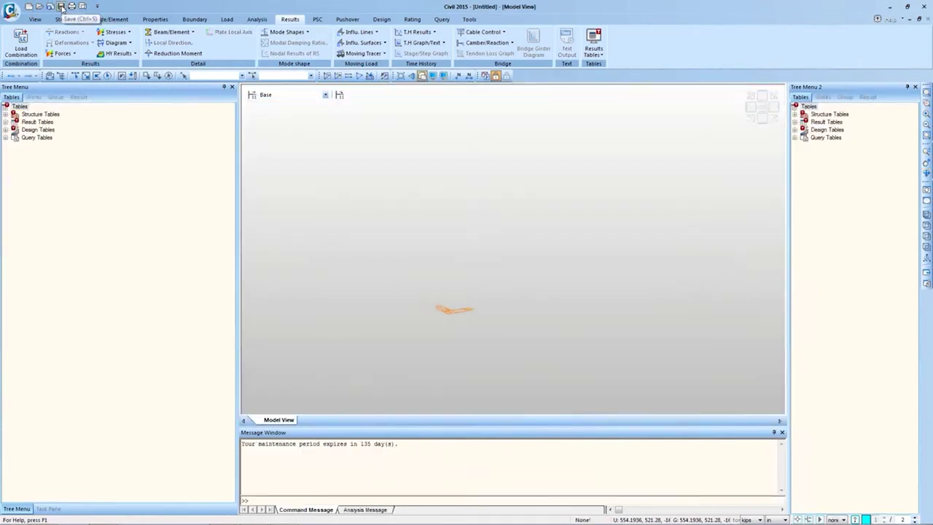
Step: Save the project as Demo in D:\Webinar, replacing the existing file
click(62, 7)
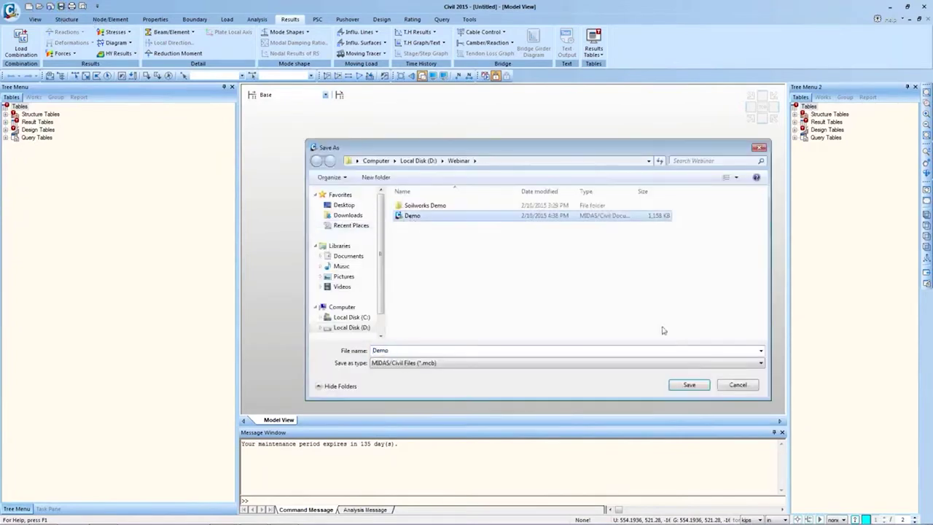
click(703, 390)
click(500, 272)
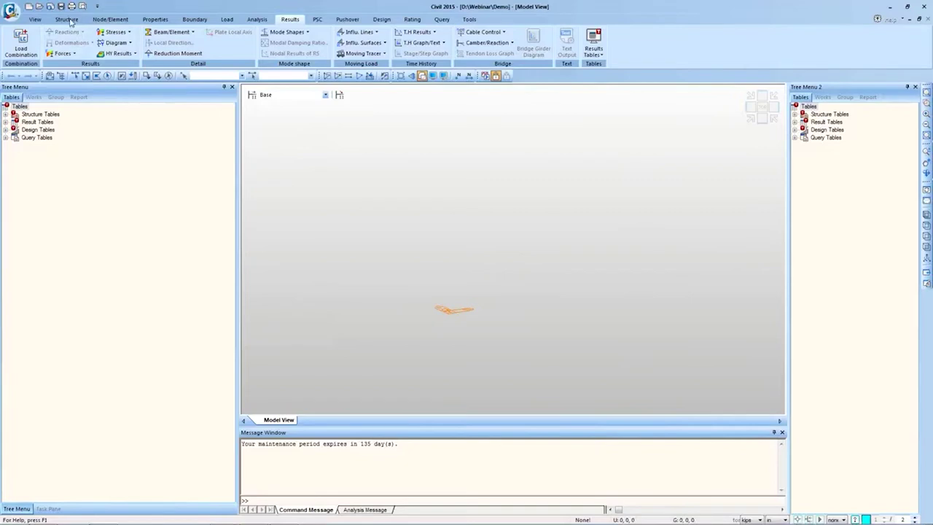
Step: Show the Works tree and launch the R.C. Slab Bridge Wizard from the Structure ribbon
click(34, 97)
click(67, 20)
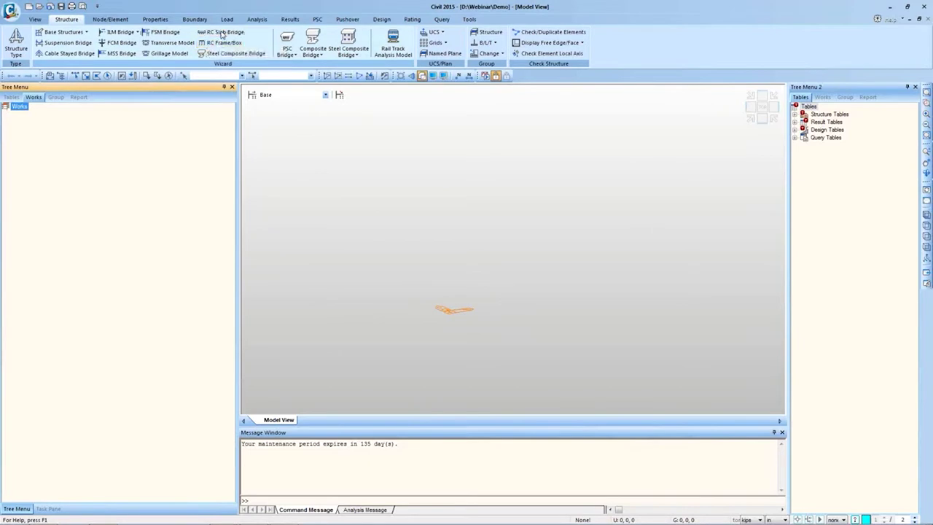
click(221, 33)
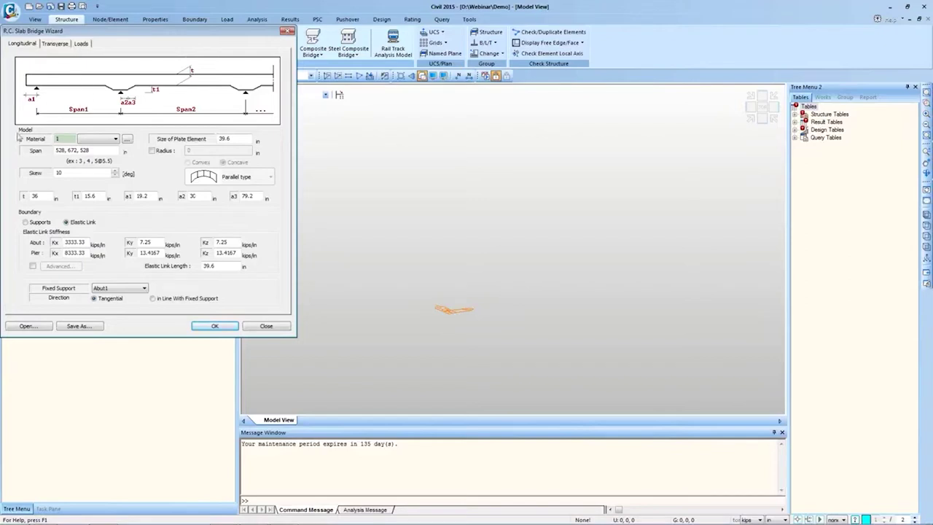
Step: Add a concrete material, ASTM(RC) Grade C45, and assign it as the slab material
click(127, 139)
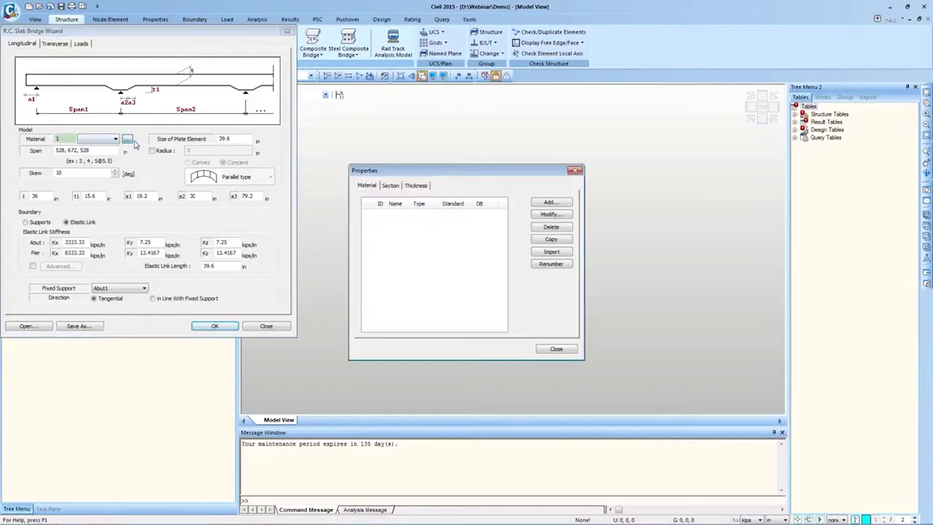
click(551, 203)
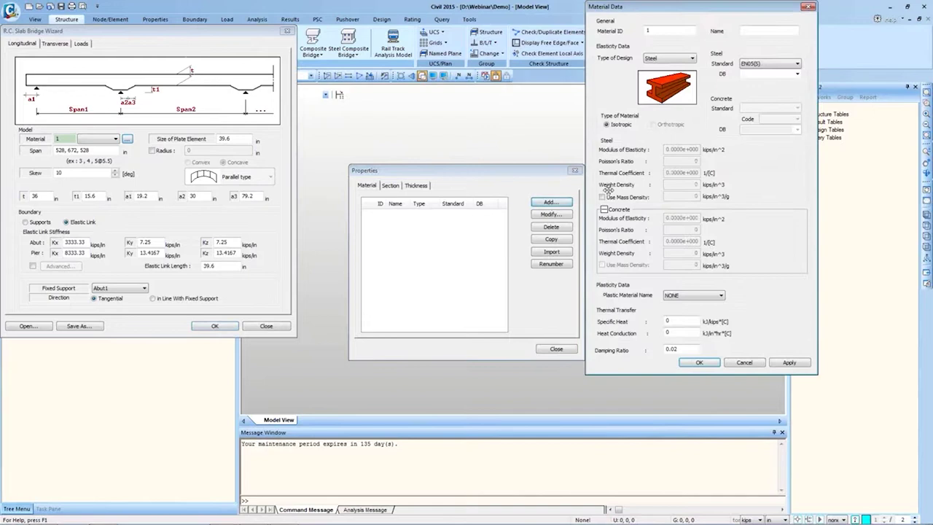
click(693, 58)
click(686, 76)
click(774, 108)
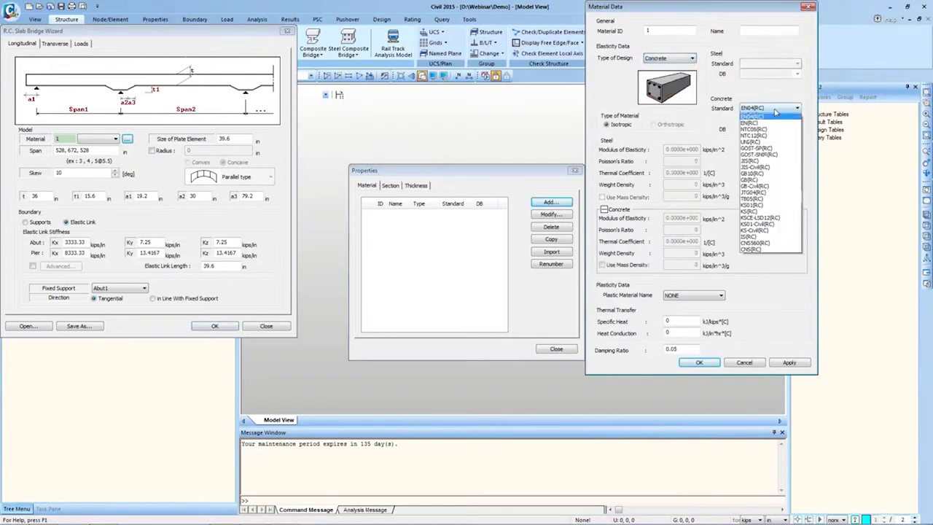
click(774, 127)
click(797, 129)
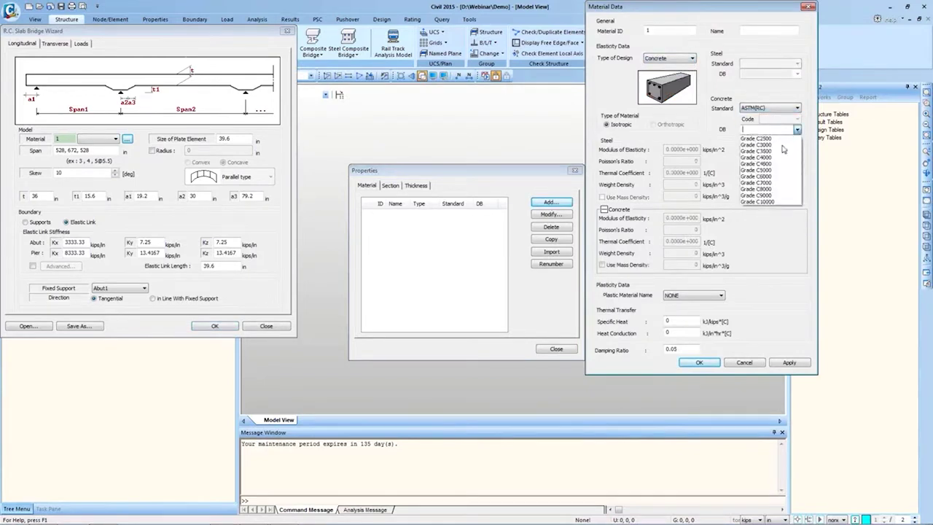
click(774, 166)
click(699, 363)
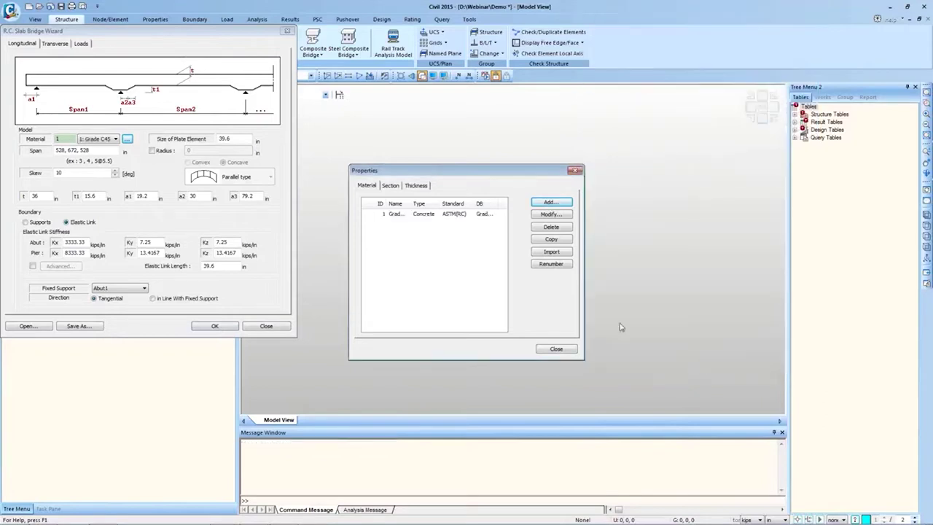
click(557, 349)
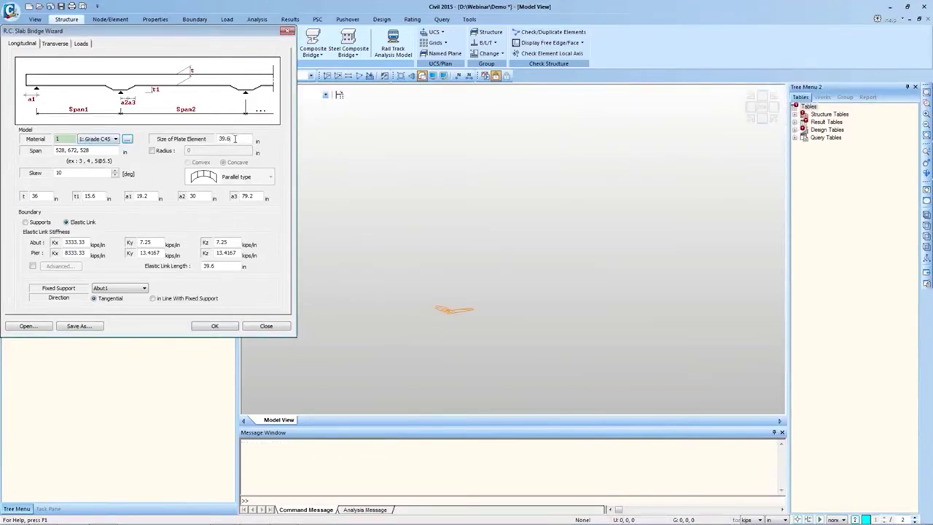
Step: Try the curved Radius option with a parallel, convex layout, then turn Radius back off
drag(237, 139, 218, 139)
click(152, 151)
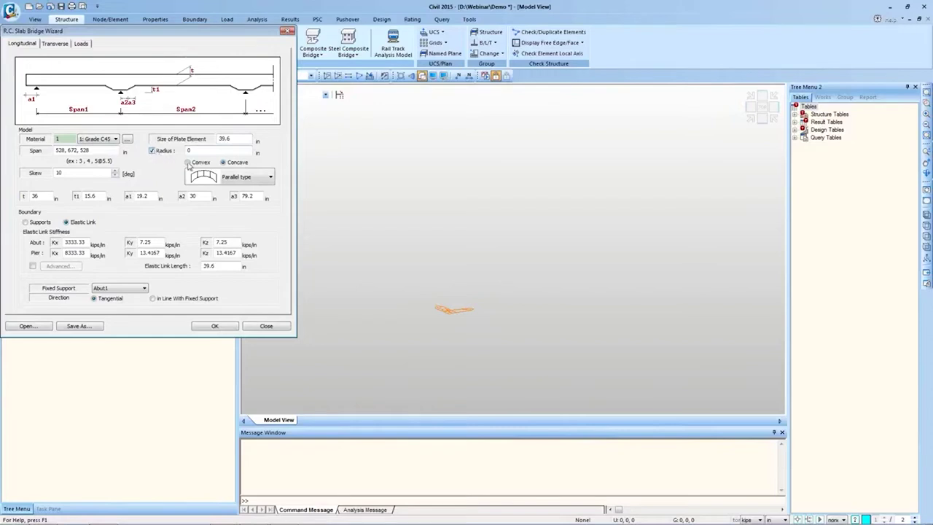
click(246, 182)
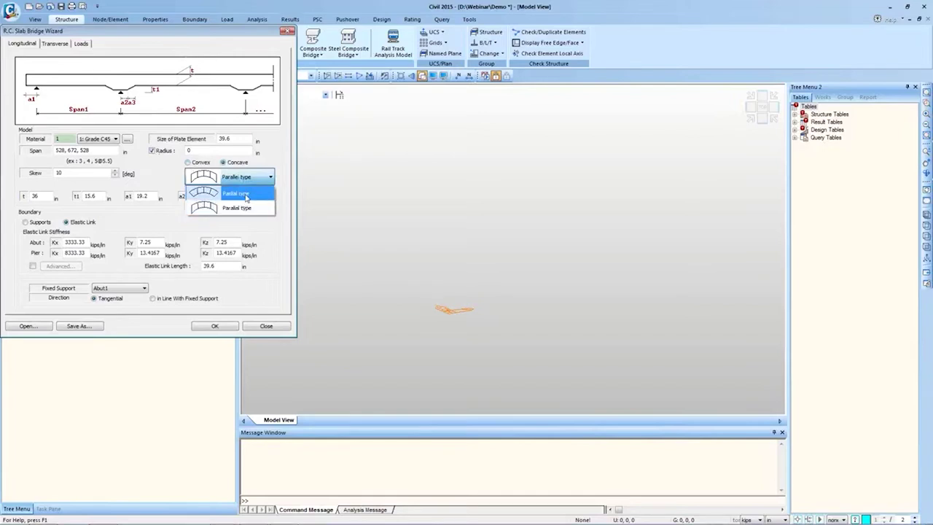
click(237, 207)
click(188, 162)
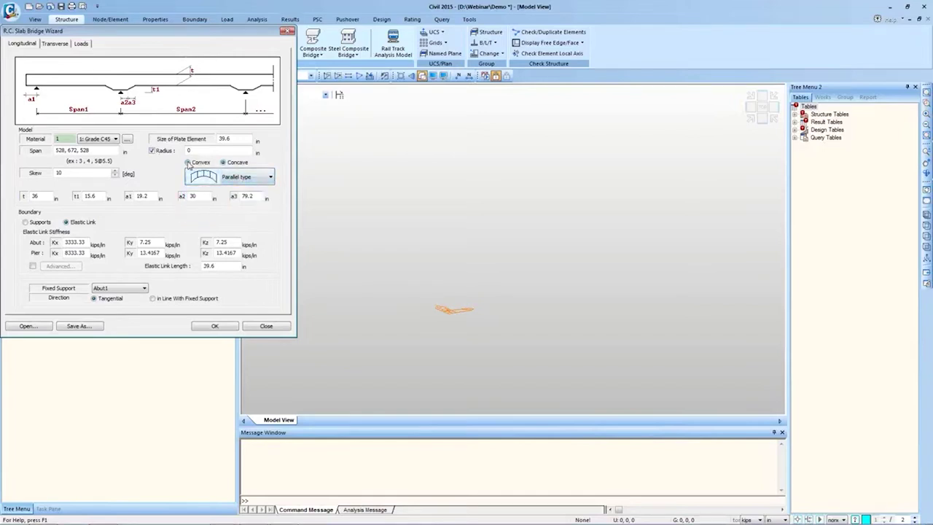
click(151, 150)
Step: Edit the spans to 528, 672, 528 and set the skew to 0
drag(92, 151, 66, 152)
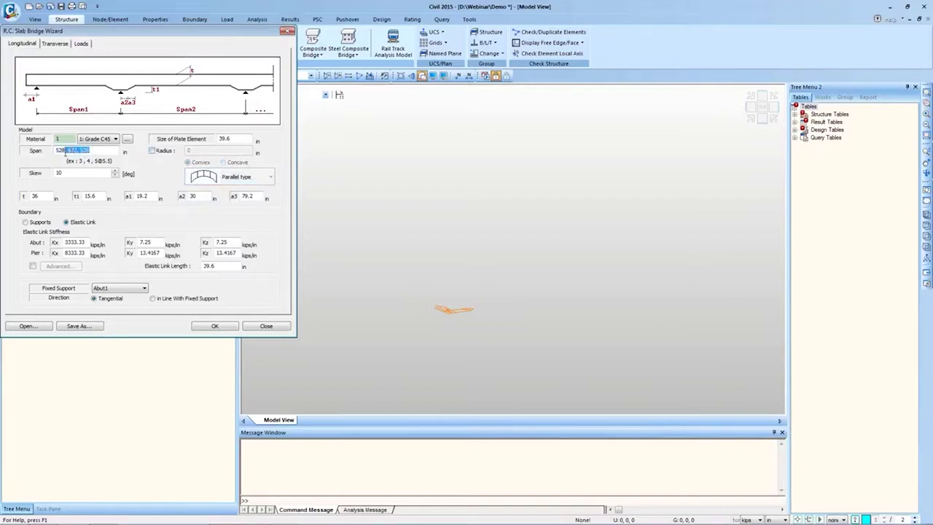
click(93, 151)
key(Left)
key(Left)
key(Left)
key(Left)
key(Left)
key(Left)
key(Left)
key(BackSpace)
text(6)
double_click(77, 173)
text(0)
Step: Set the haunch thickness t1 to 6 in
drag(98, 196, 82, 197)
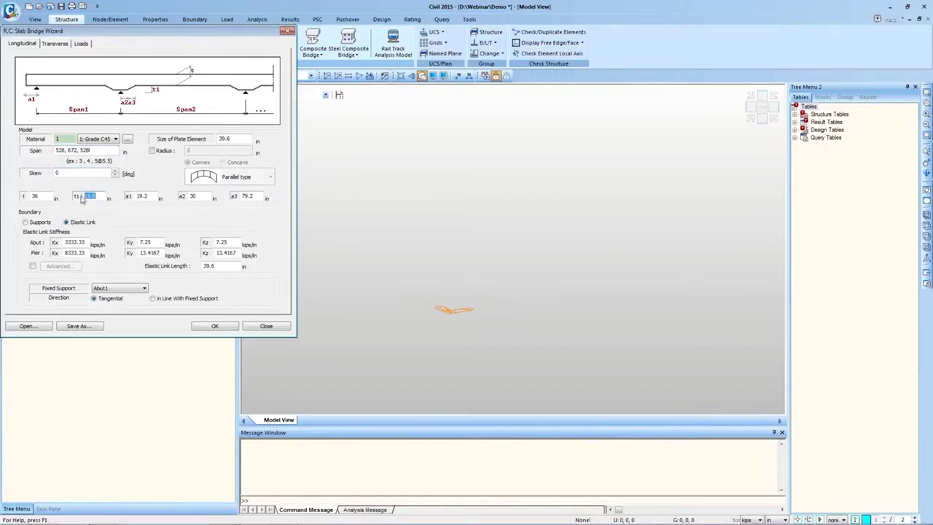
click(40, 196)
drag(100, 196, 76, 196)
text(6)
Step: Keep Elastic Link boundaries after trying Supports, and set the fixed support to Pier2
click(27, 222)
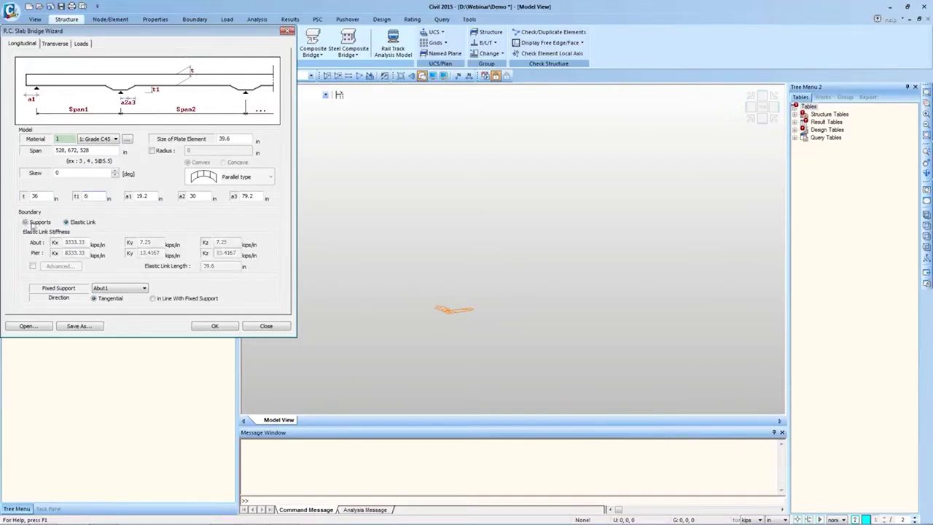
click(66, 223)
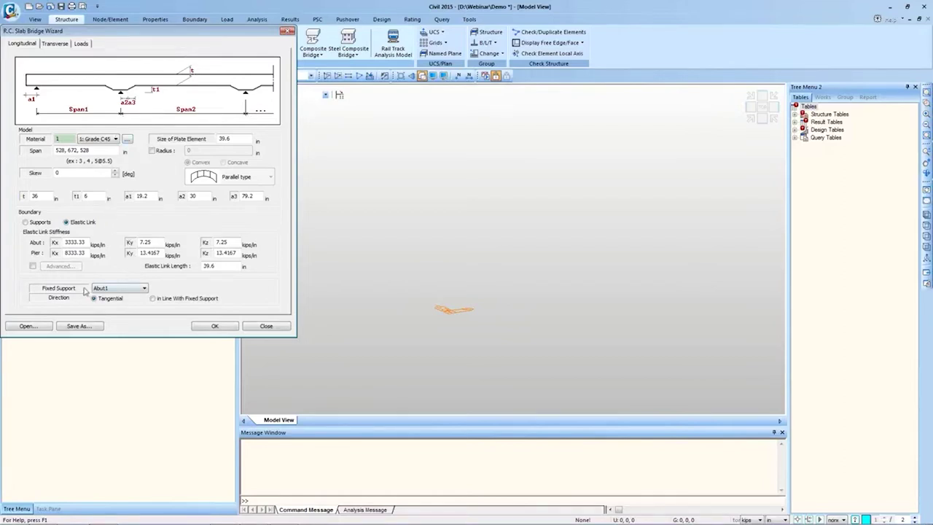
click(135, 289)
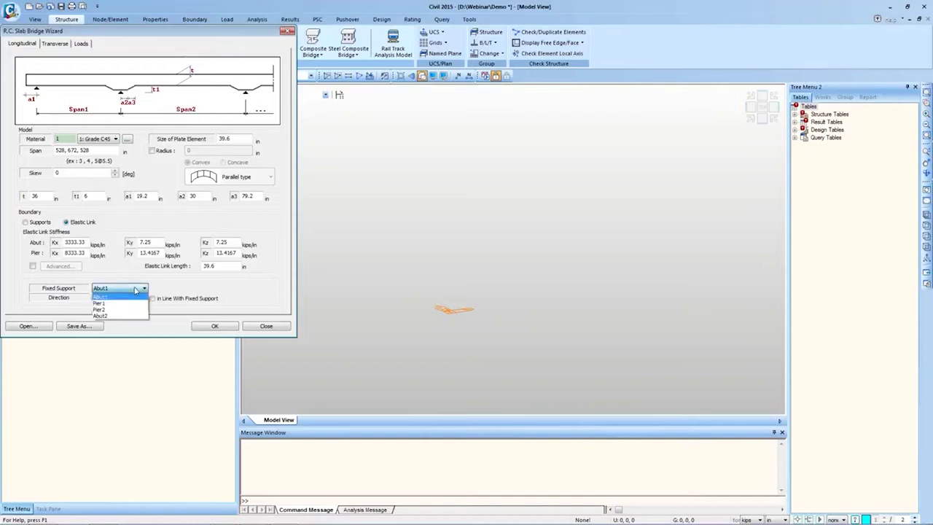
click(126, 310)
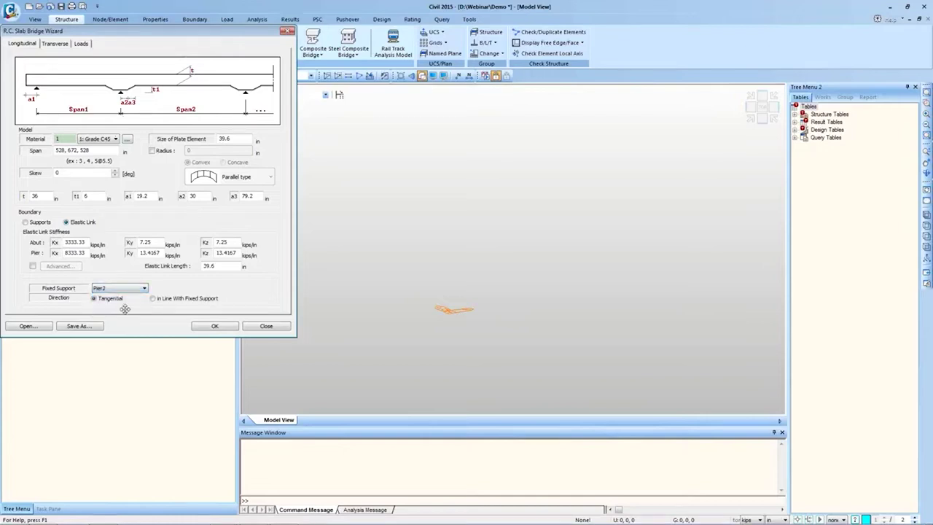
Step: On the Transverse tab keep Type2, enter b4 as 79.2 in, and keep Bearing3 fixed
click(55, 44)
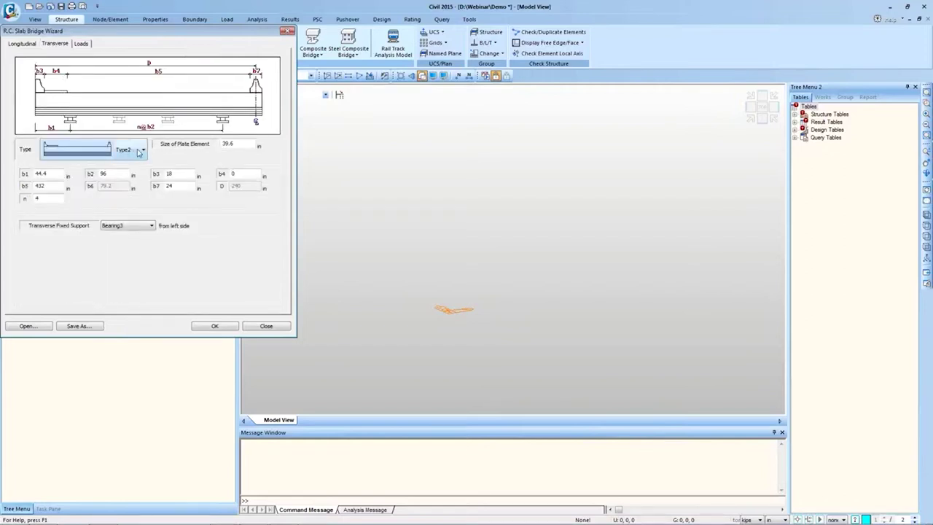
click(134, 151)
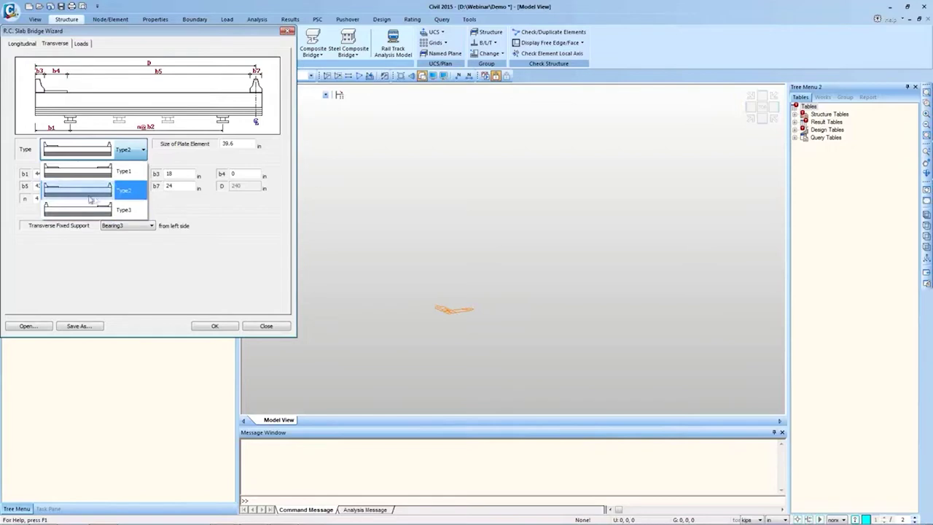
click(135, 155)
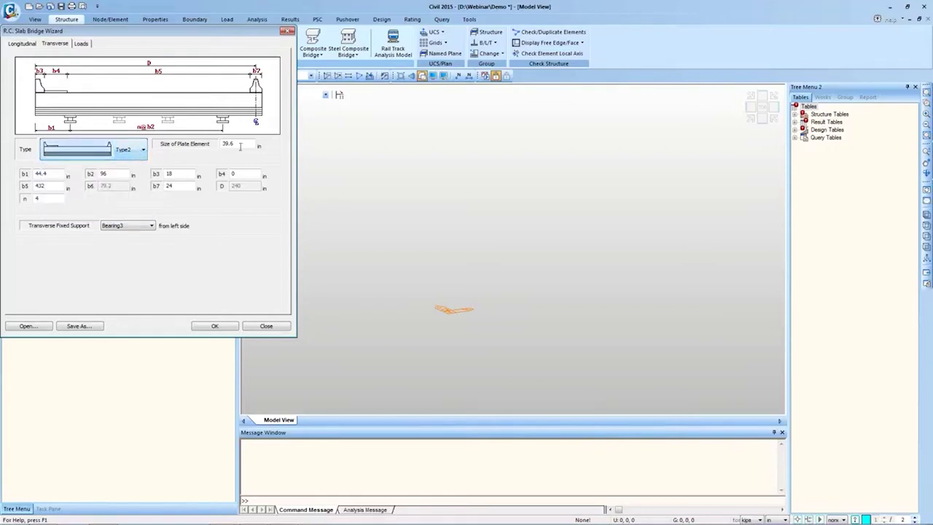
drag(247, 145, 223, 145)
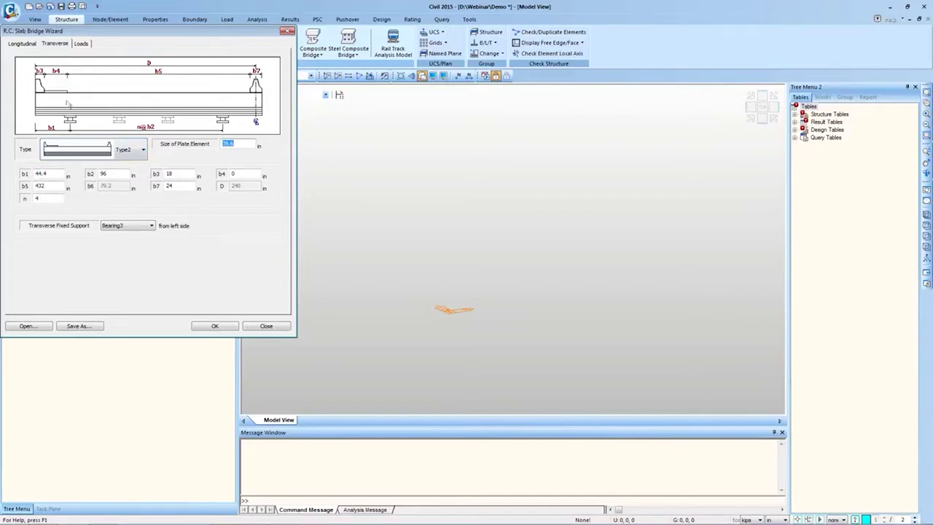
click(241, 173)
click(40, 200)
click(151, 225)
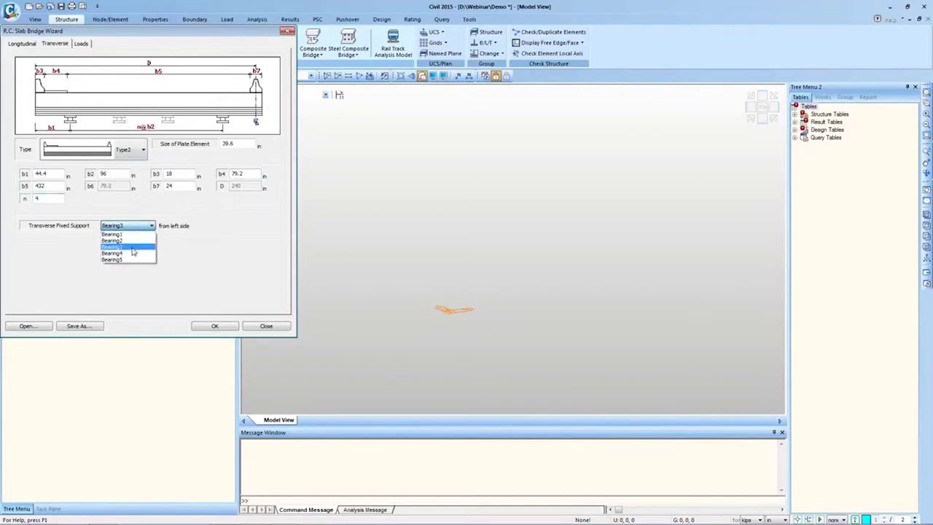
click(134, 248)
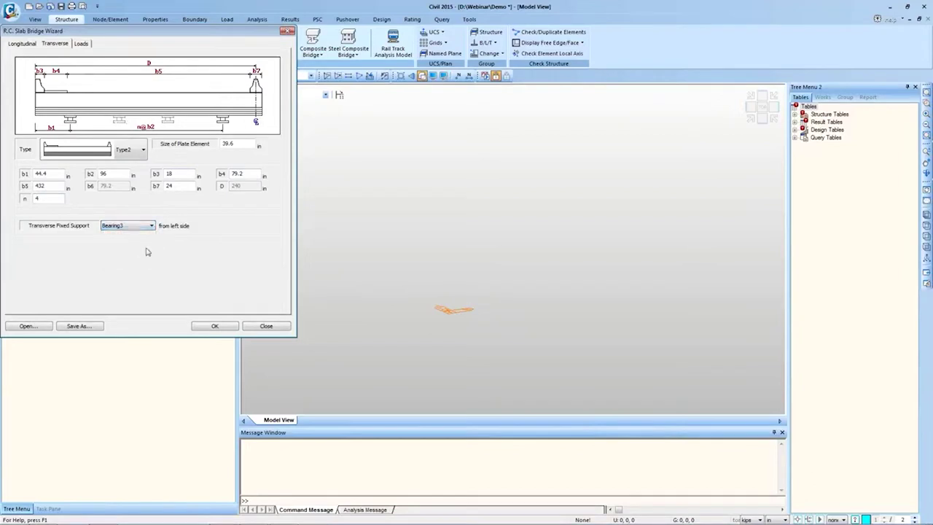
click(82, 44)
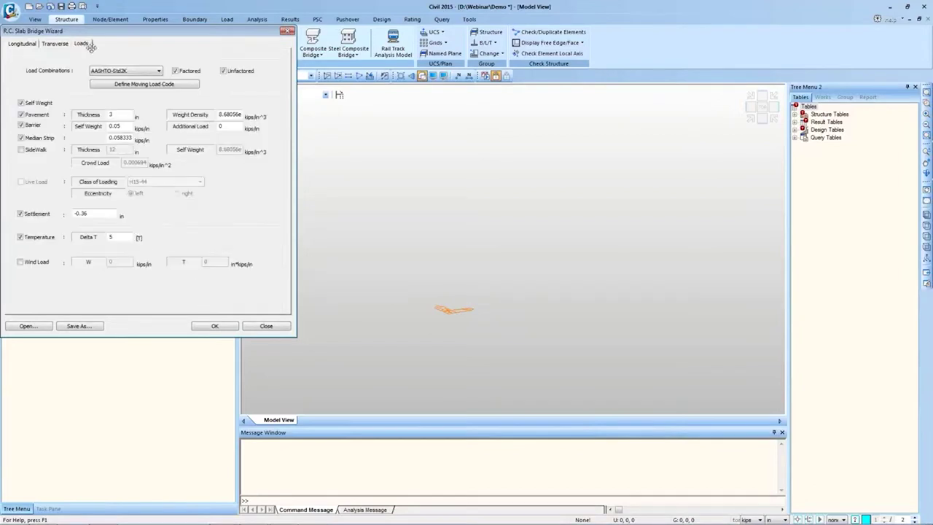
Step: Use AASHTO-LRFD02 load combinations and AASHTO LRFD as the moving load code
click(140, 72)
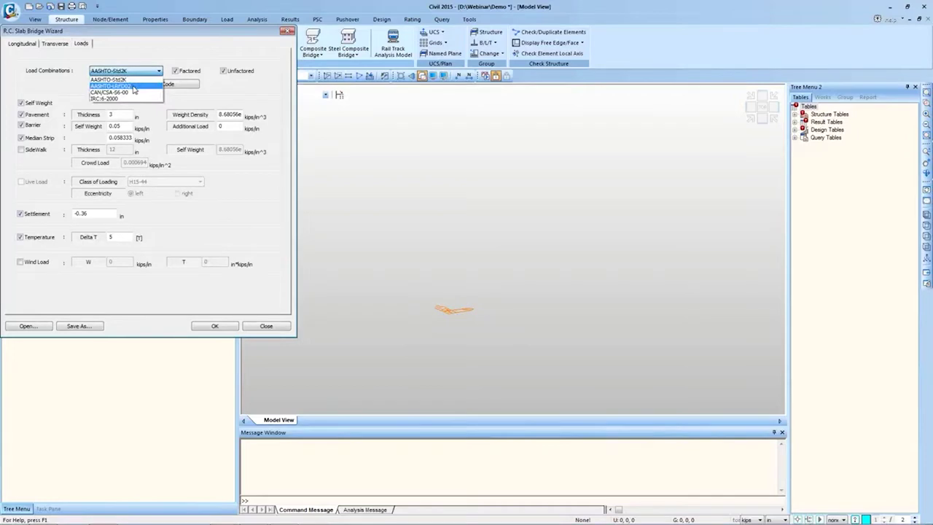
click(133, 86)
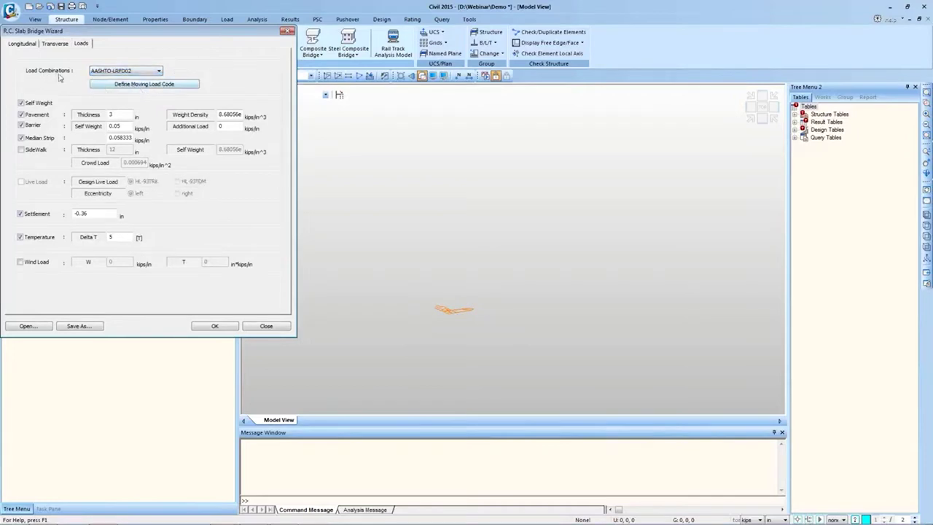
click(133, 86)
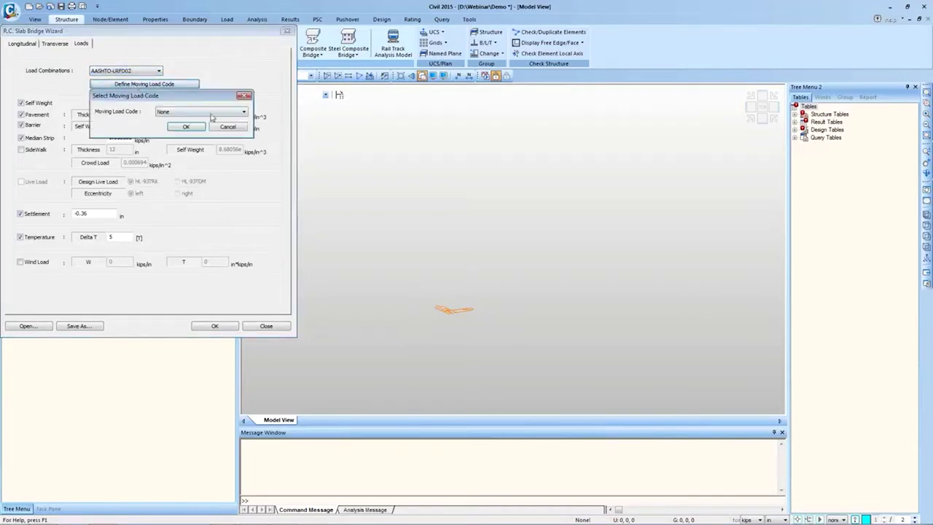
click(211, 113)
click(201, 126)
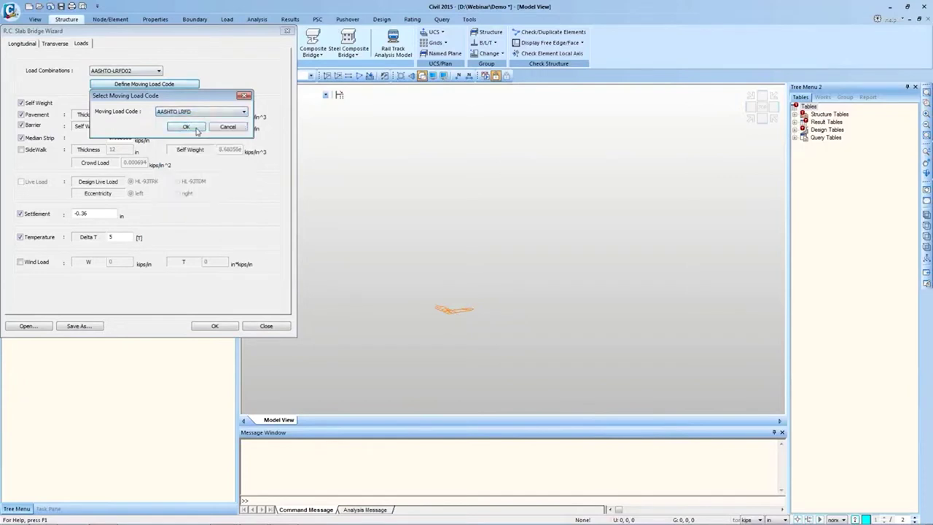
click(191, 127)
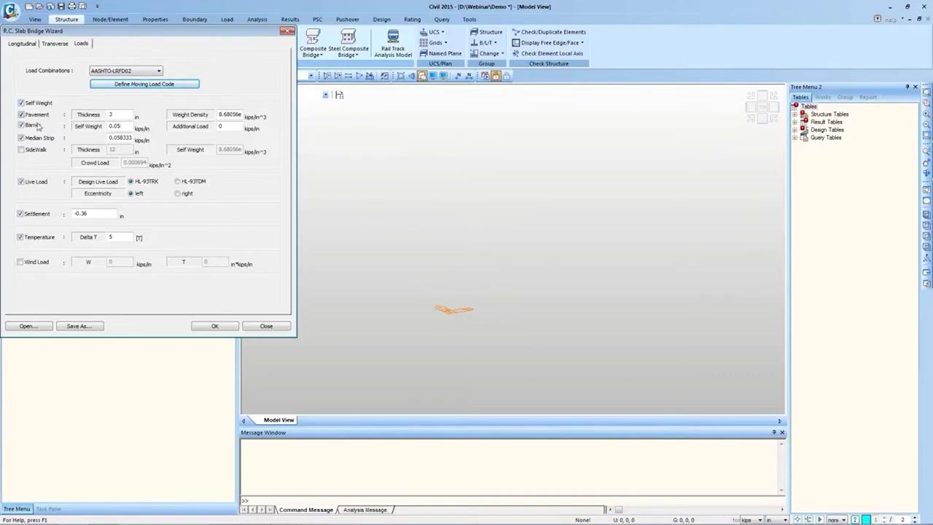
click(226, 126)
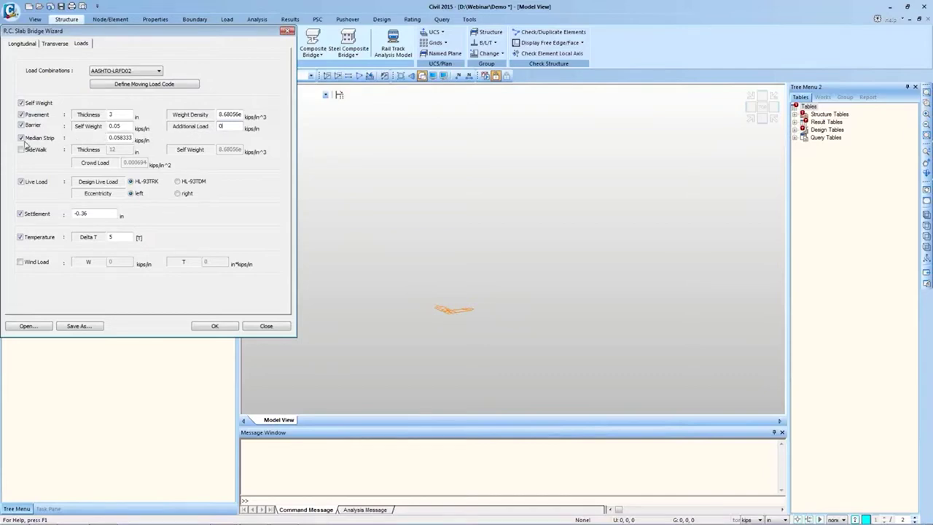
Step: Include the sidewalk load and switch the design live load to HL-93TDM
click(22, 151)
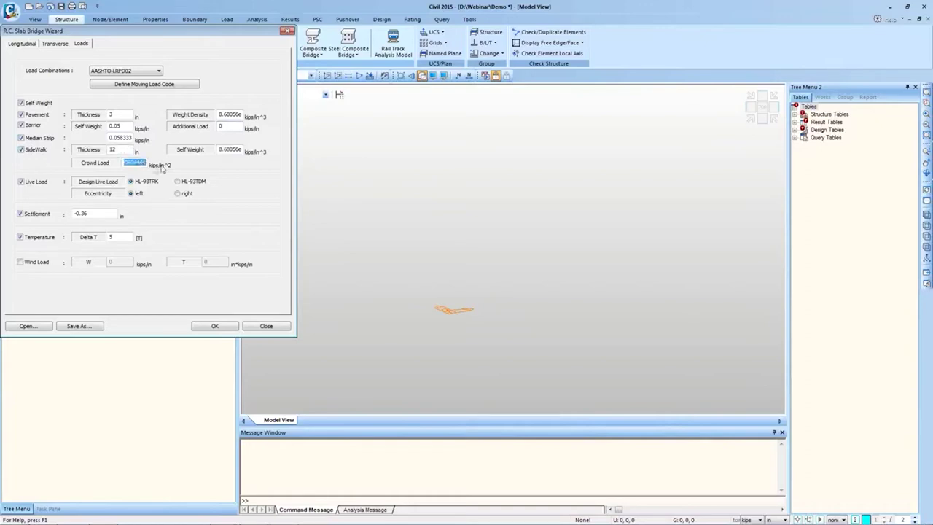
click(121, 150)
click(178, 181)
Step: Review the -0.36 settlement and the wind load W and T values, leaving Wind Load unchecked
drag(93, 214, 77, 213)
drag(92, 213, 83, 213)
click(20, 262)
double_click(115, 261)
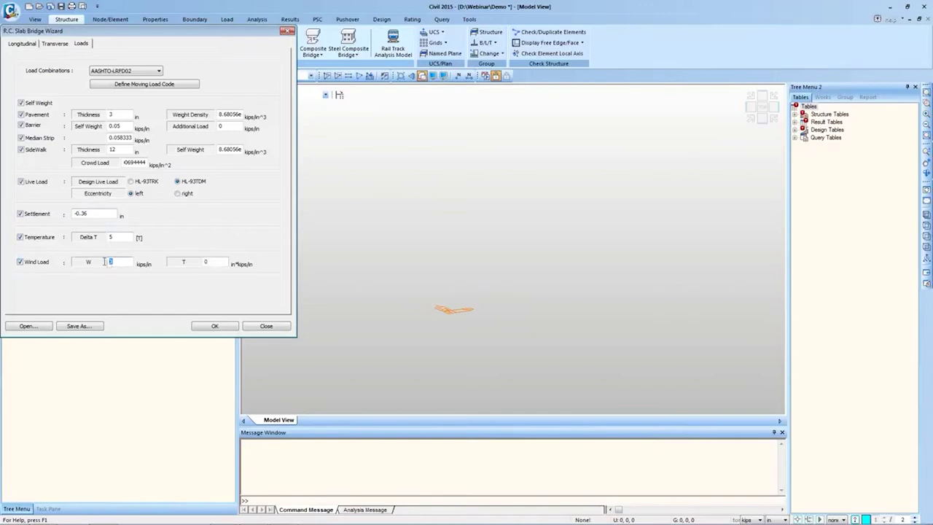
double_click(199, 262)
click(20, 263)
Step: Generate the slab bridge model and hide node markers in the display settings
click(213, 325)
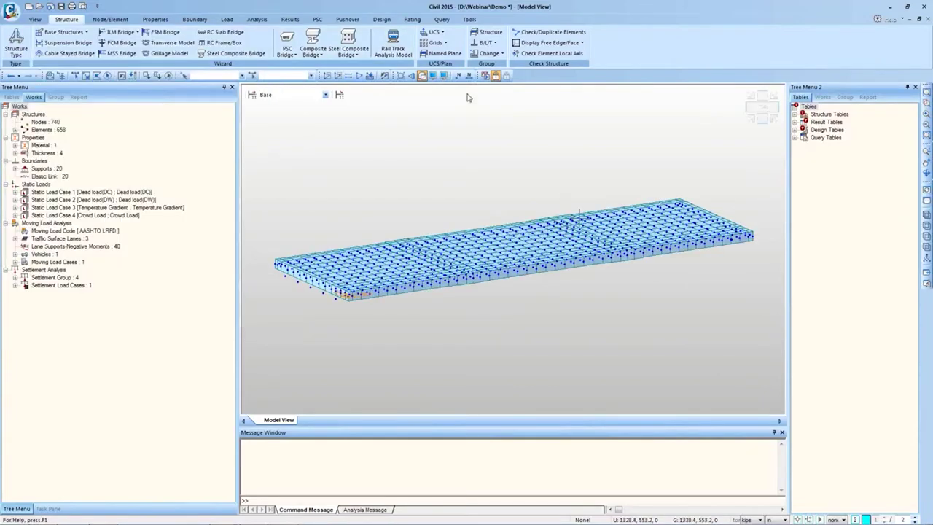
click(435, 77)
click(396, 208)
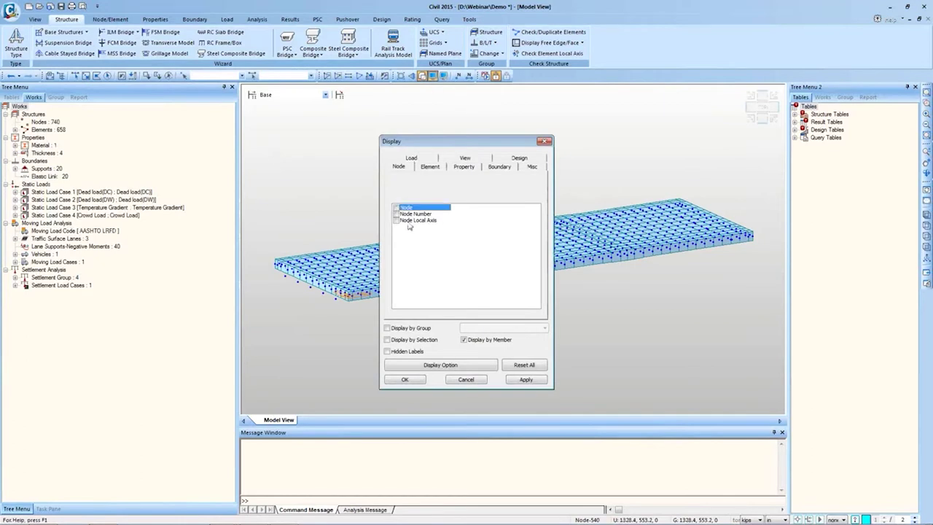
click(408, 380)
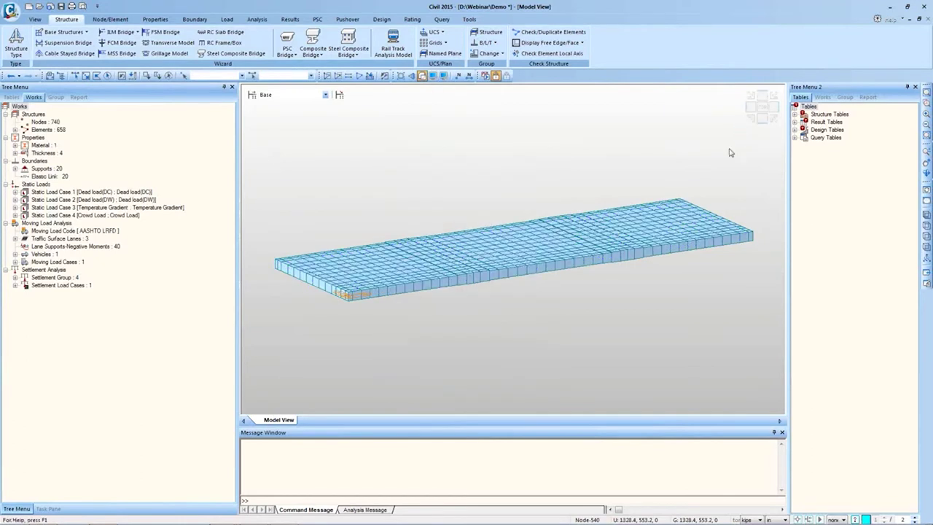
Step: Rotate the deck to a higher isometric view and select all 658 plate elements
click(927, 173)
drag(594, 305, 525, 281)
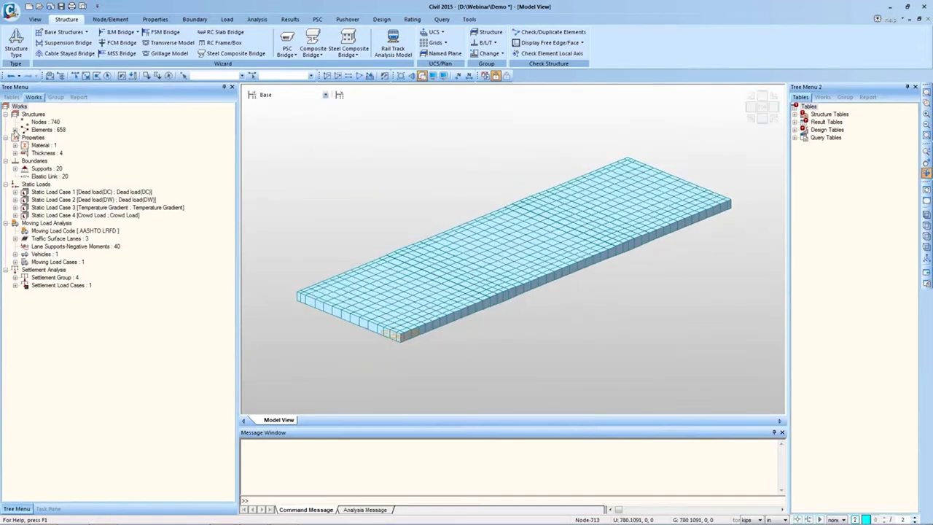
click(14, 129)
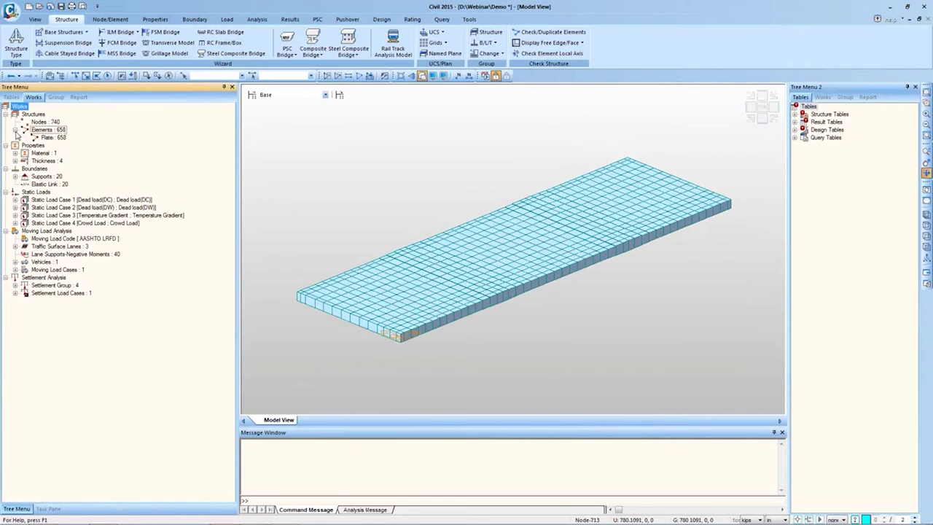
double_click(48, 138)
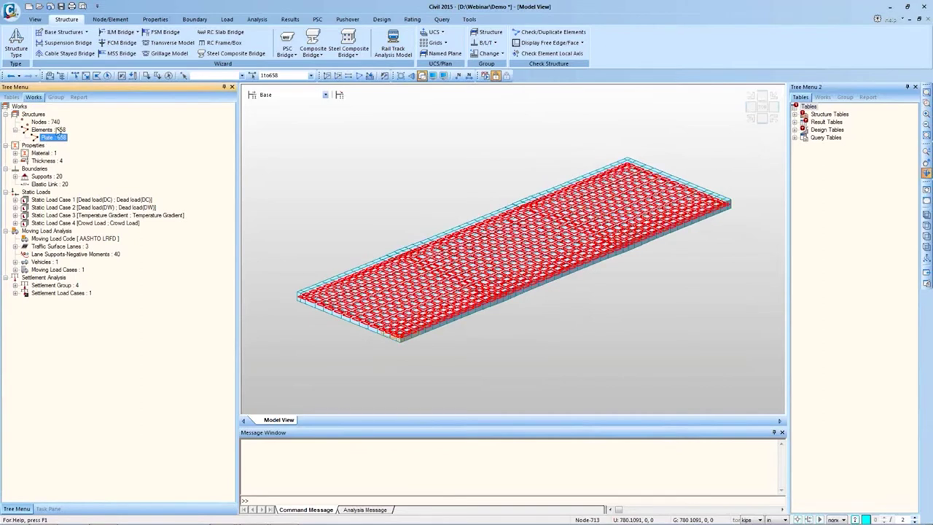
Step: Clear the selection and list the Grade C4500 material and the thicknesses 36, 37.5, 40.5, 42
click(168, 75)
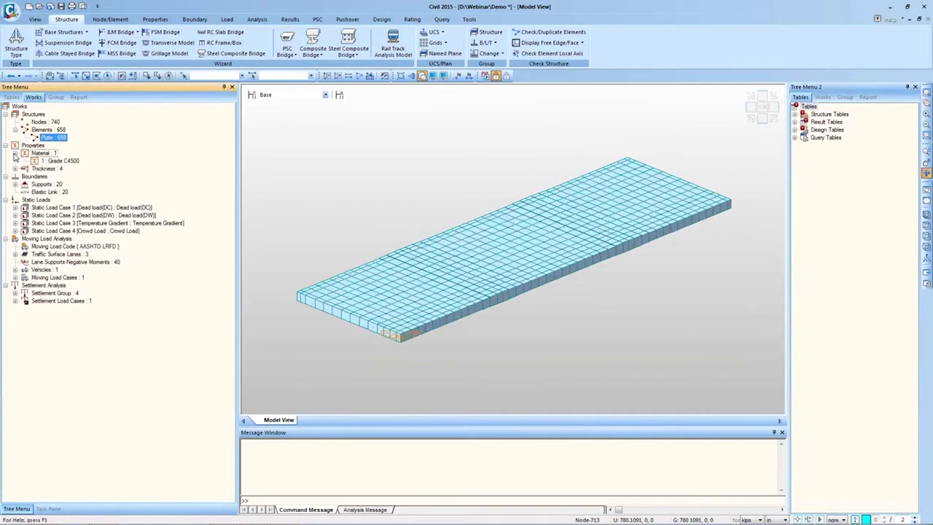
click(50, 161)
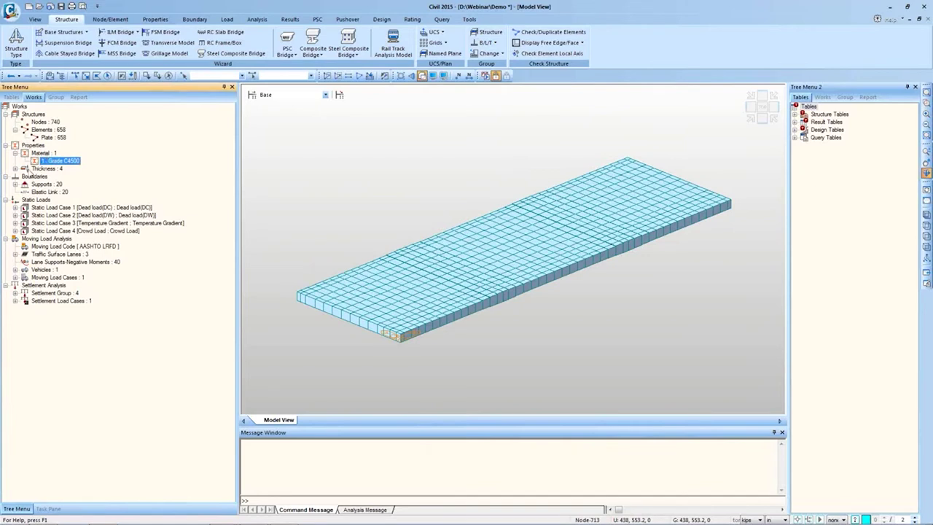
click(15, 168)
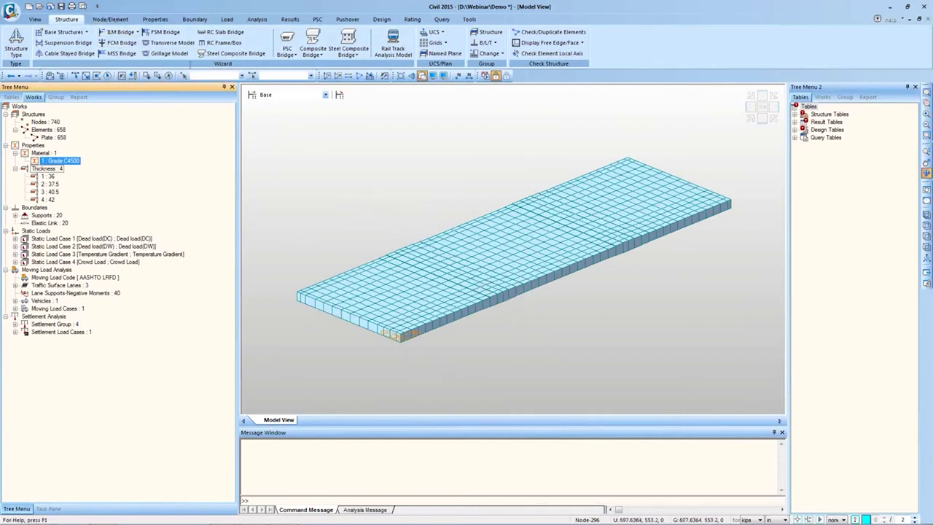
click(112, 21)
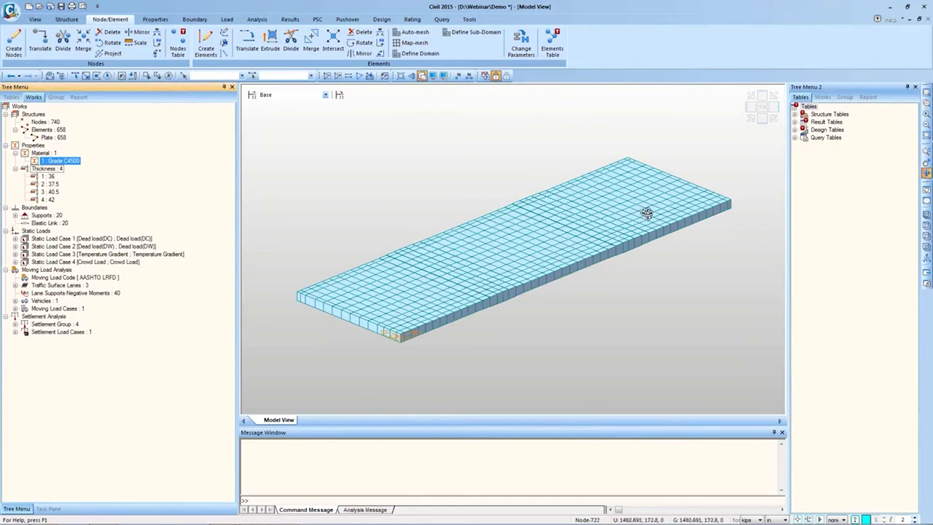
click(16, 216)
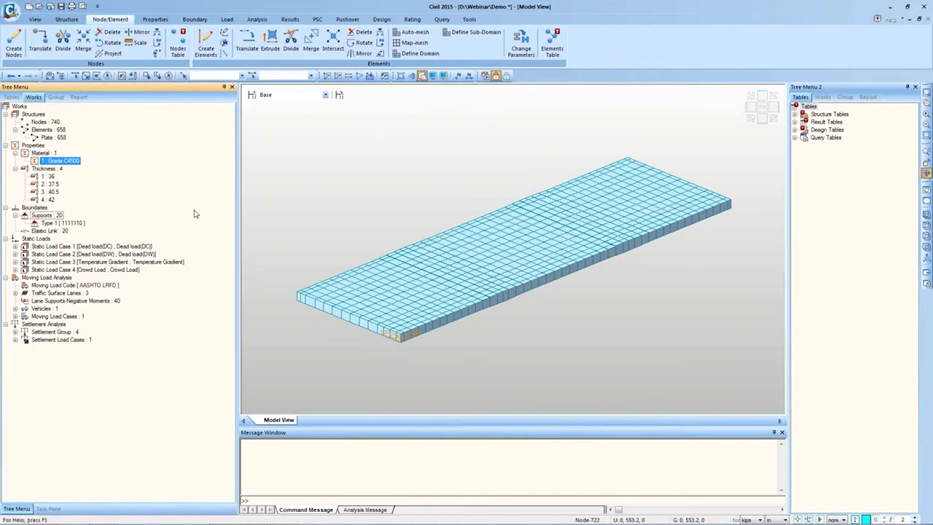
right_click(70, 223)
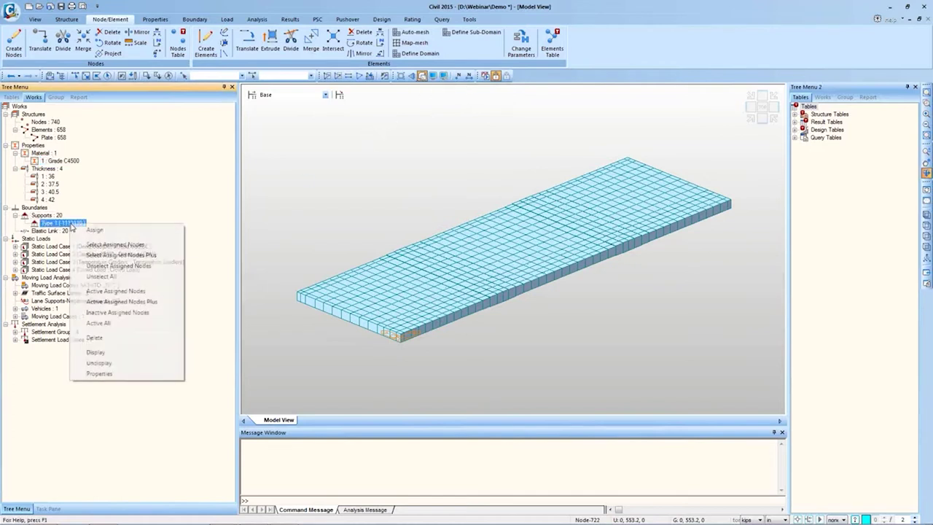
click(133, 353)
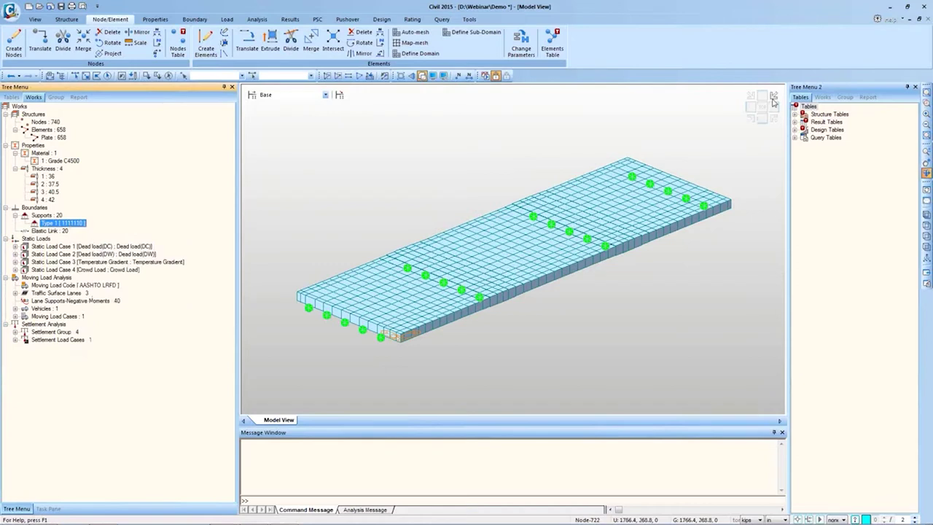
click(763, 121)
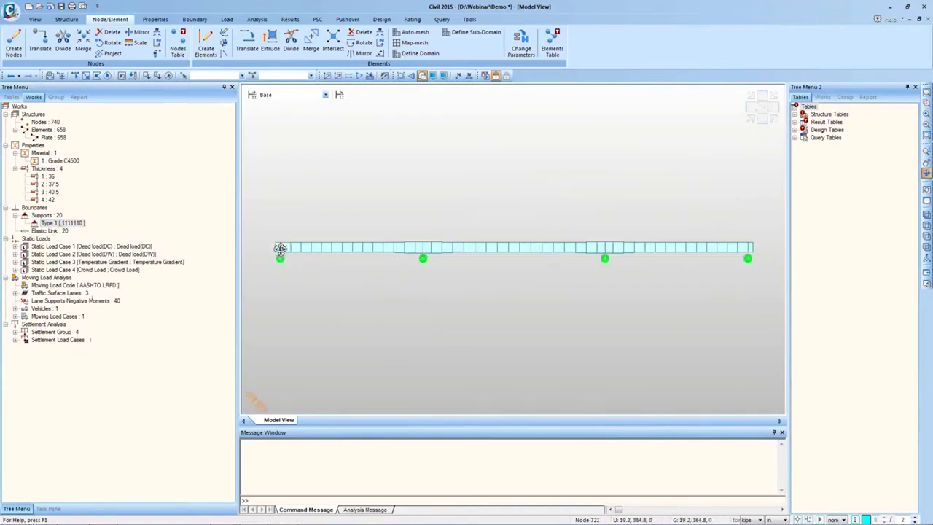
click(422, 75)
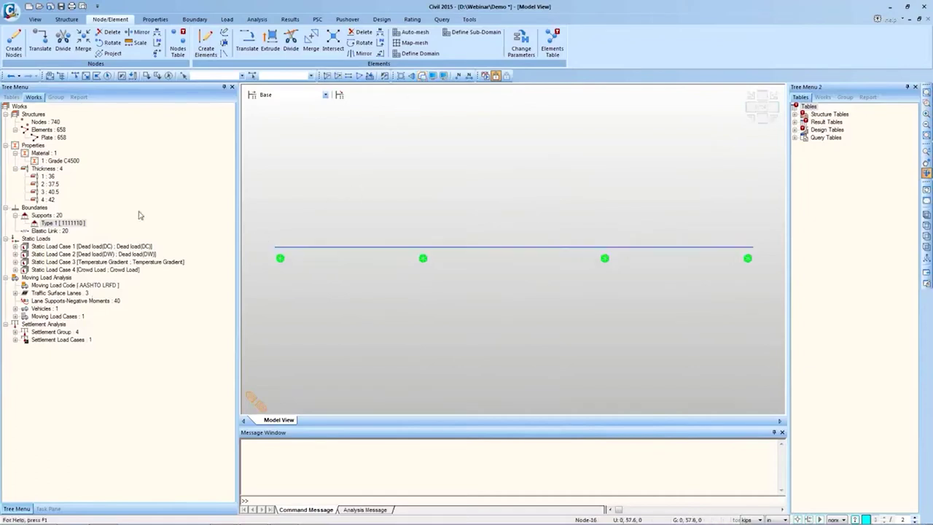
right_click(47, 231)
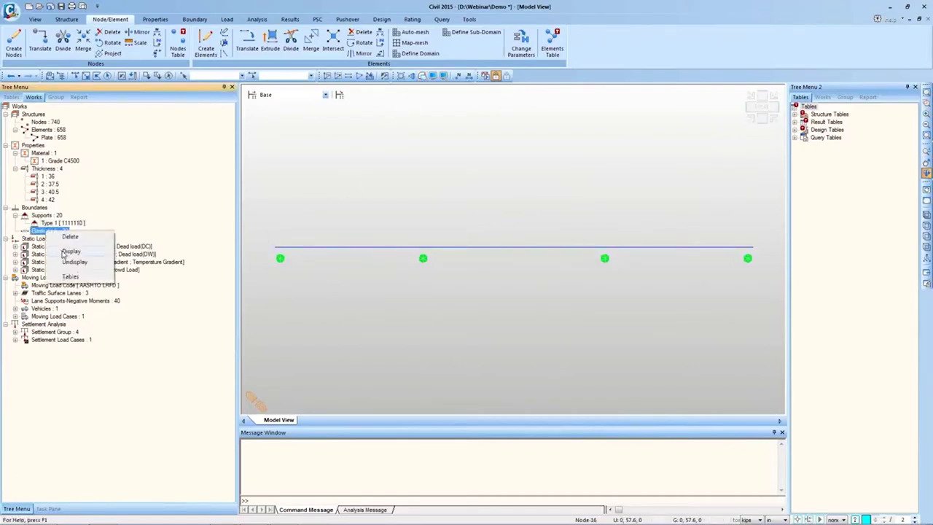
click(70, 251)
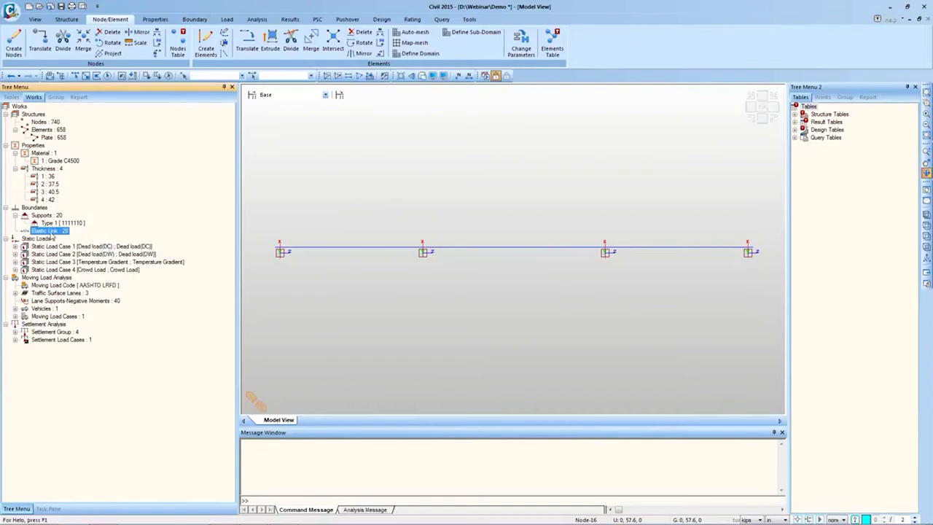
right_click(53, 234)
click(73, 263)
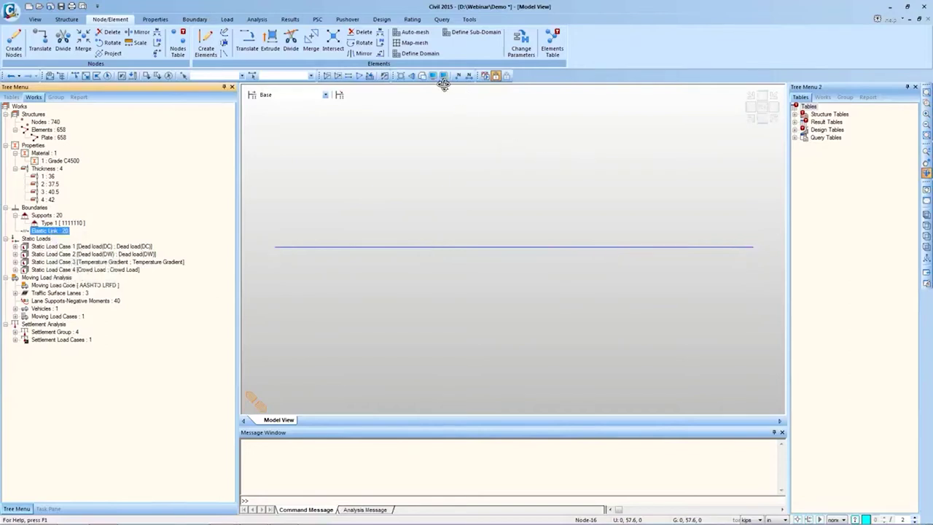
click(423, 75)
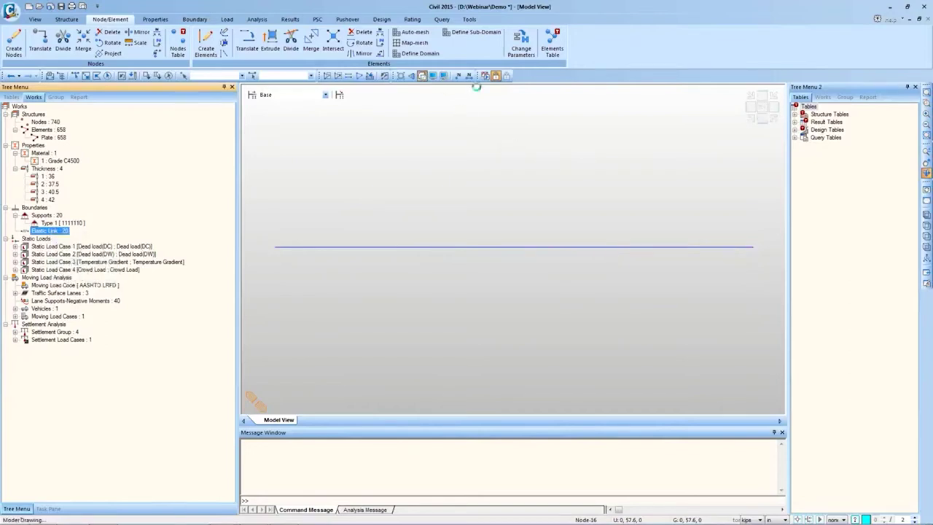
click(755, 123)
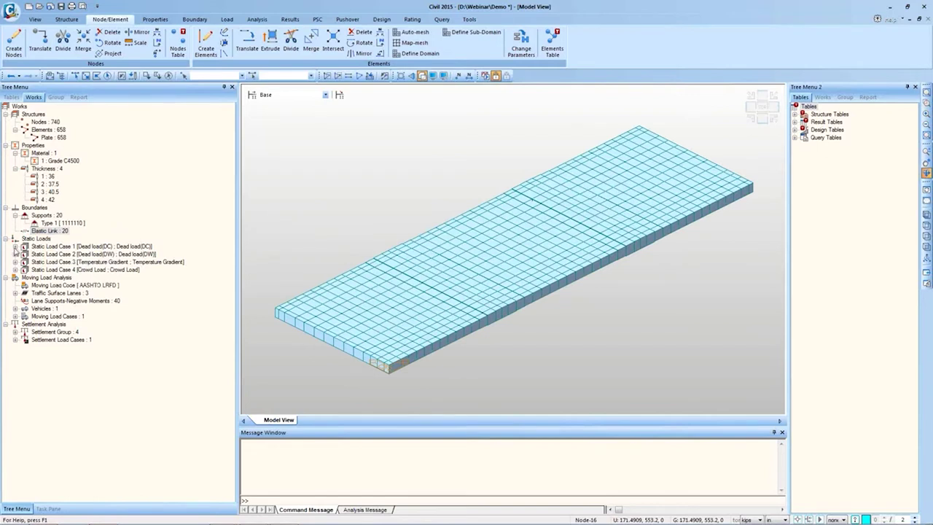
click(16, 246)
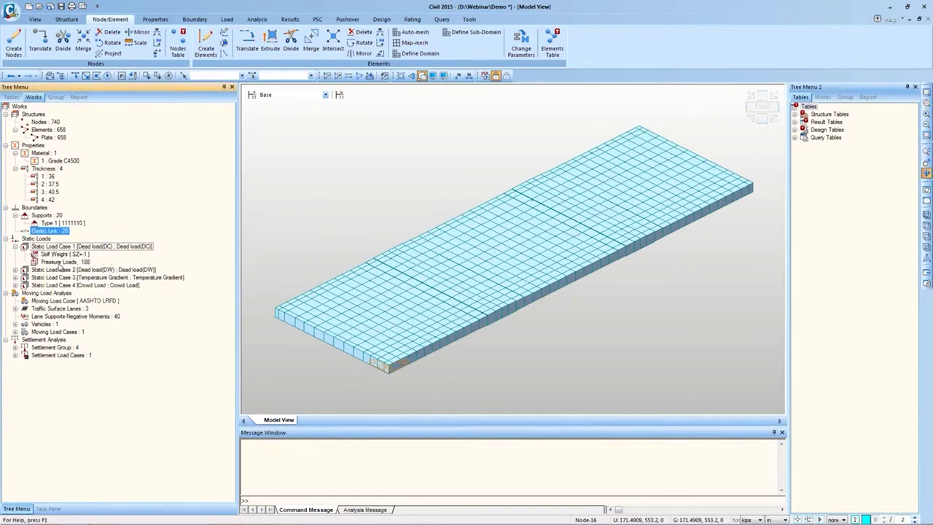
Step: Display the pressure loads of Static Load Cases 1 and 2 on the deck
right_click(61, 263)
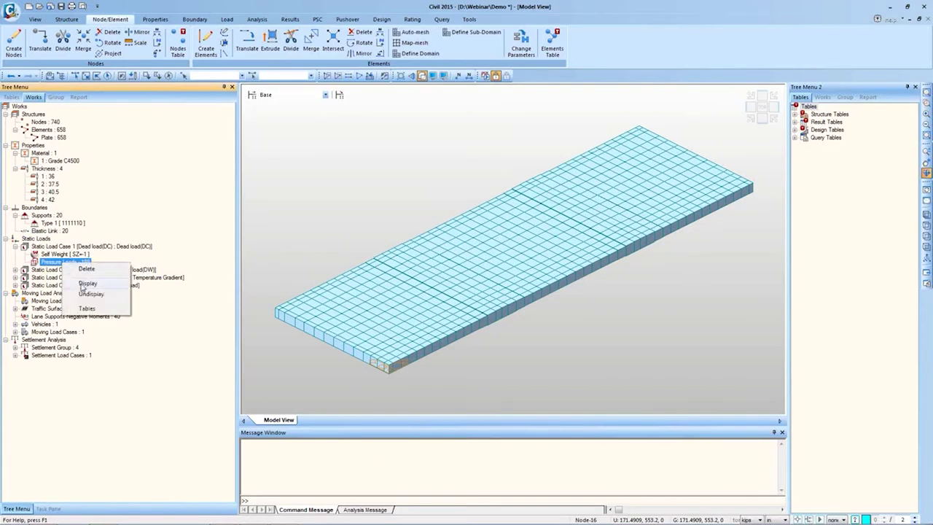
click(87, 283)
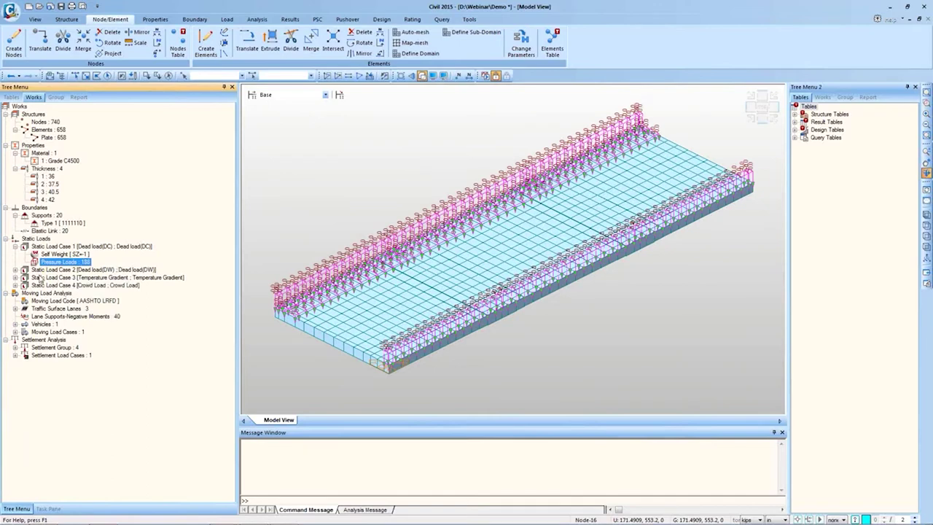
click(15, 270)
right_click(57, 279)
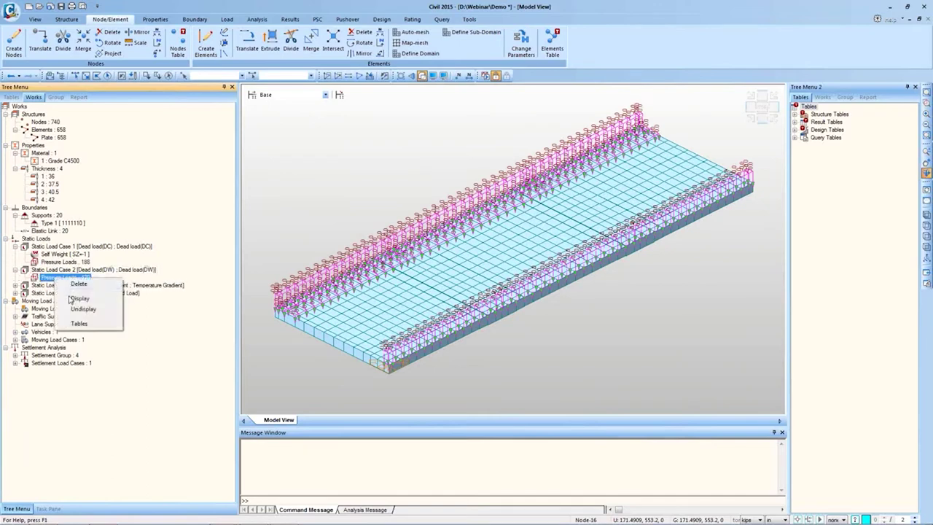
click(73, 297)
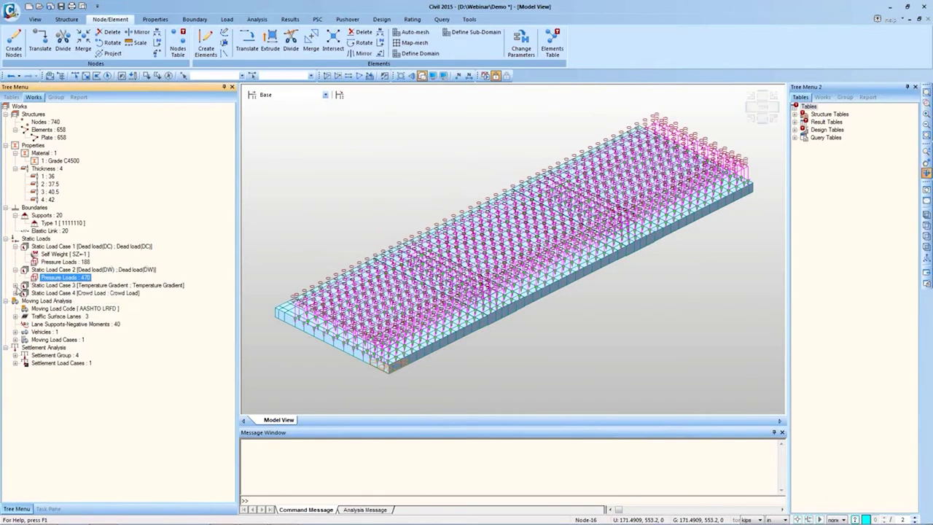
Step: Show and then hide the crowd load's pressure loads, and list the traffic surface lanes
click(16, 285)
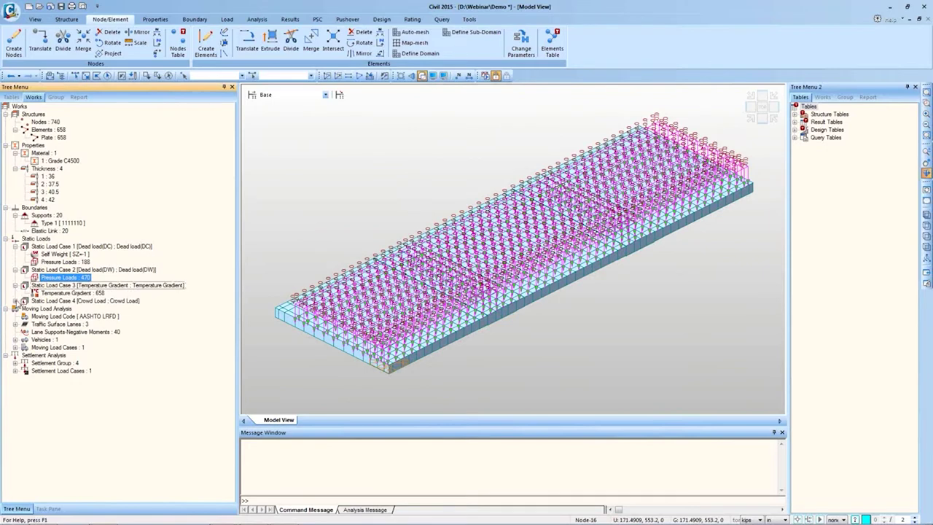
click(16, 301)
right_click(55, 309)
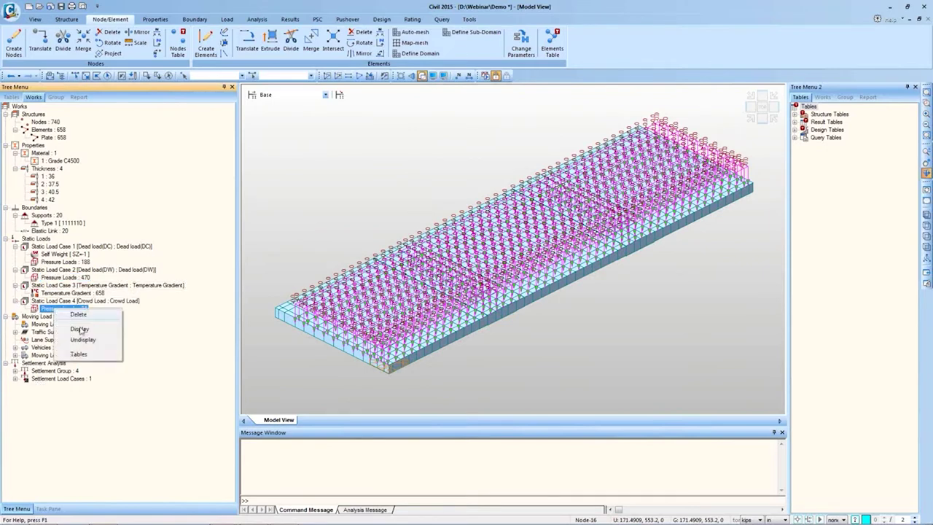
click(80, 330)
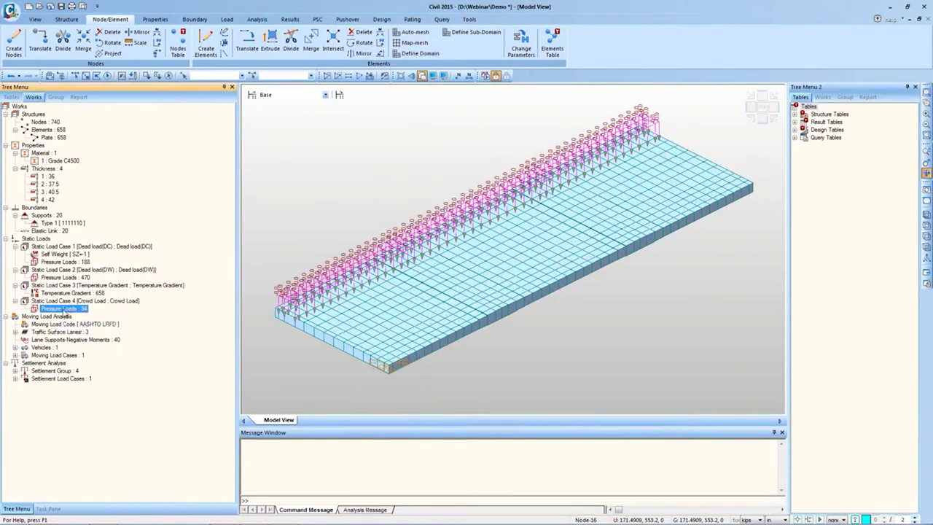
right_click(64, 312)
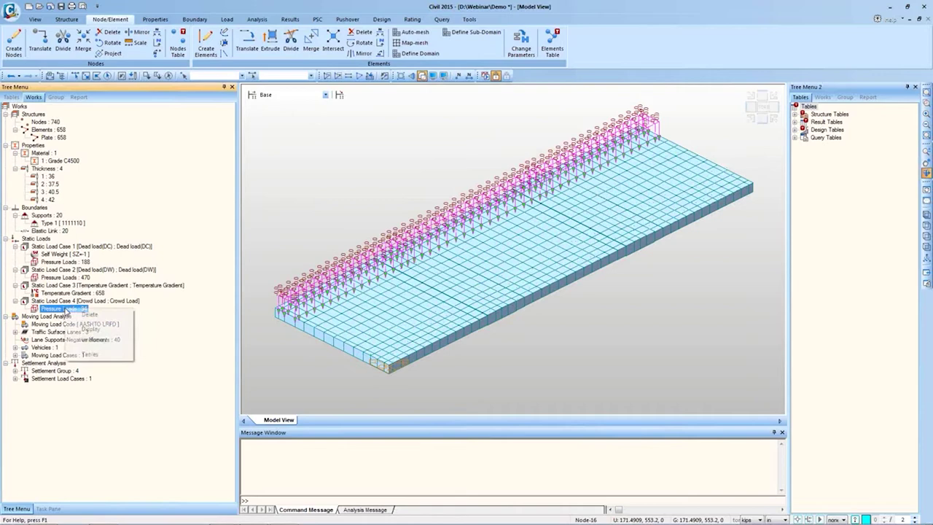
click(94, 340)
click(16, 333)
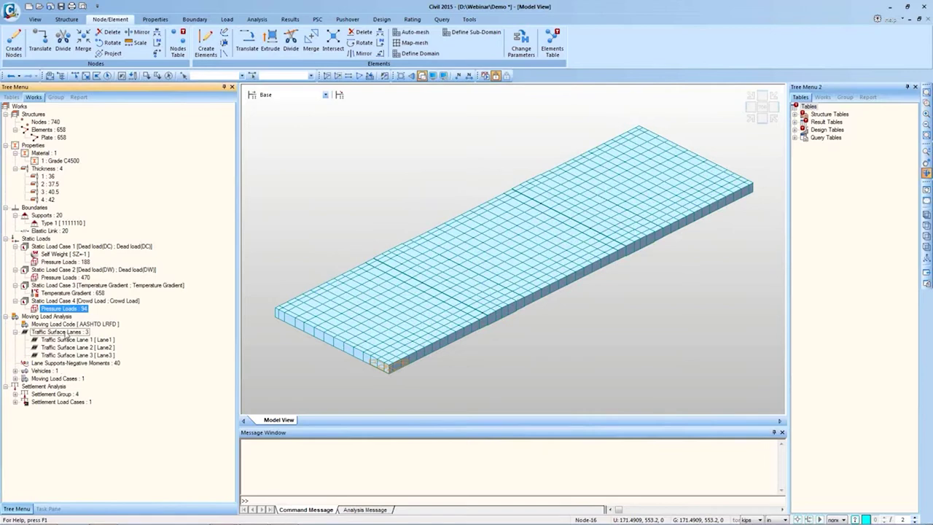
right_click(66, 333)
Step: Display the traffic lanes on the deck and check Lane 1's 120 in width
click(83, 343)
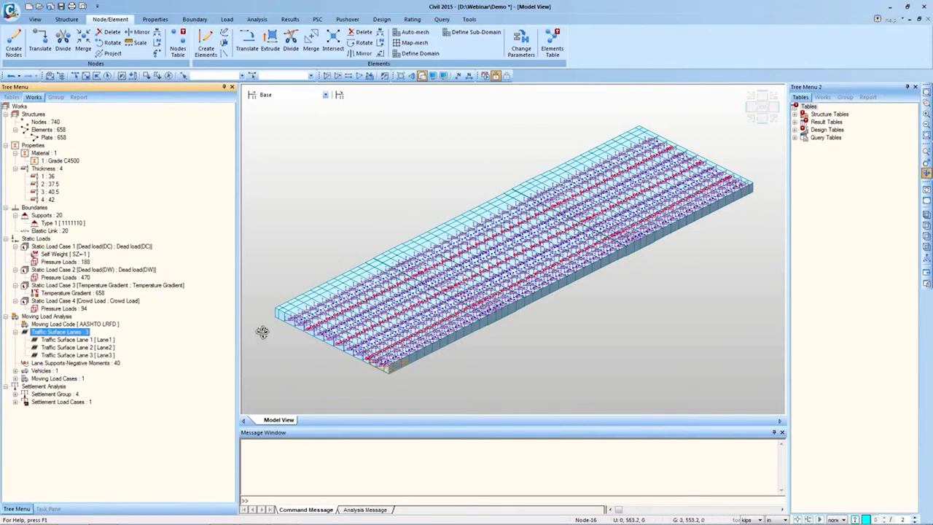
right_click(82, 340)
click(111, 381)
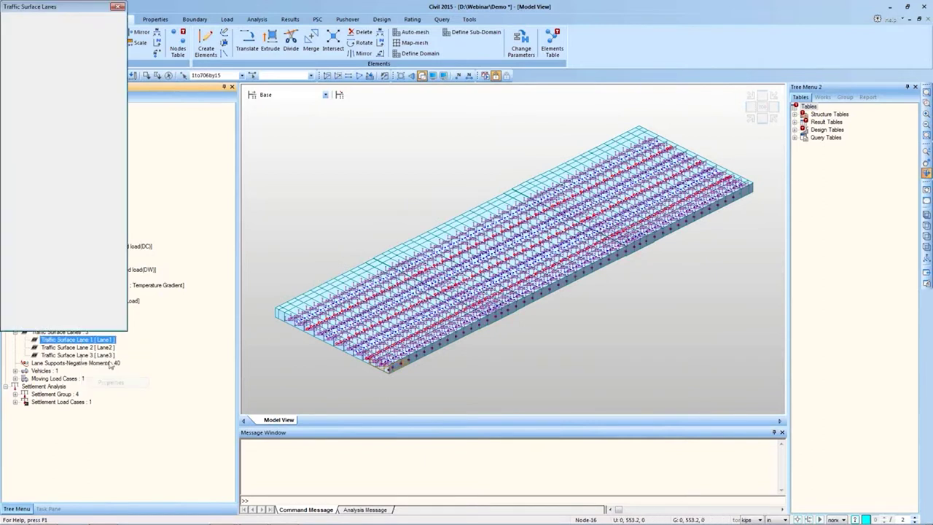
click(118, 6)
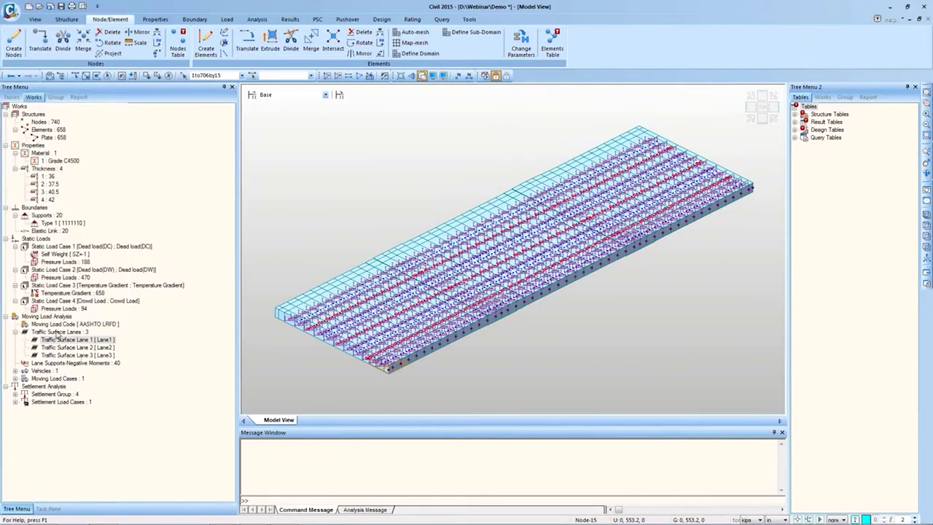
Step: Hide the traffic lanes and list the HL-93TDM Standard vehicle
right_click(57, 332)
click(73, 350)
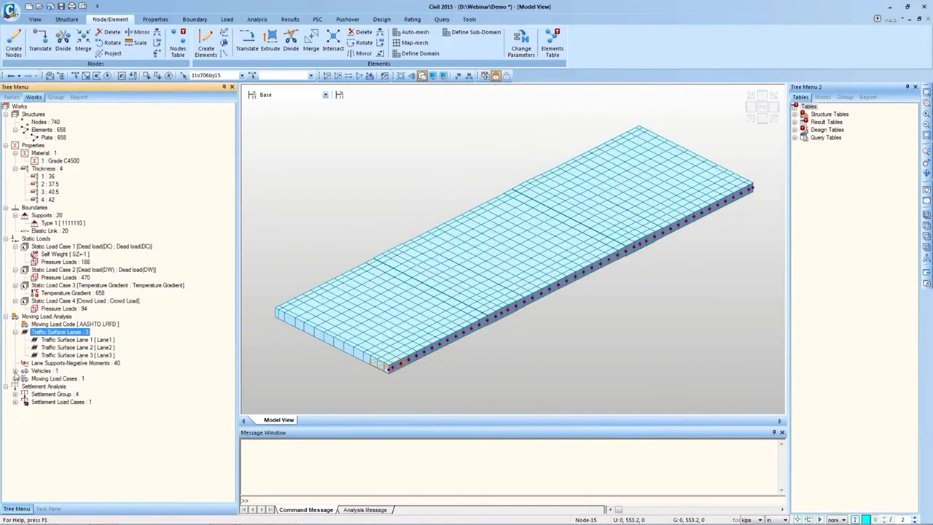
click(15, 371)
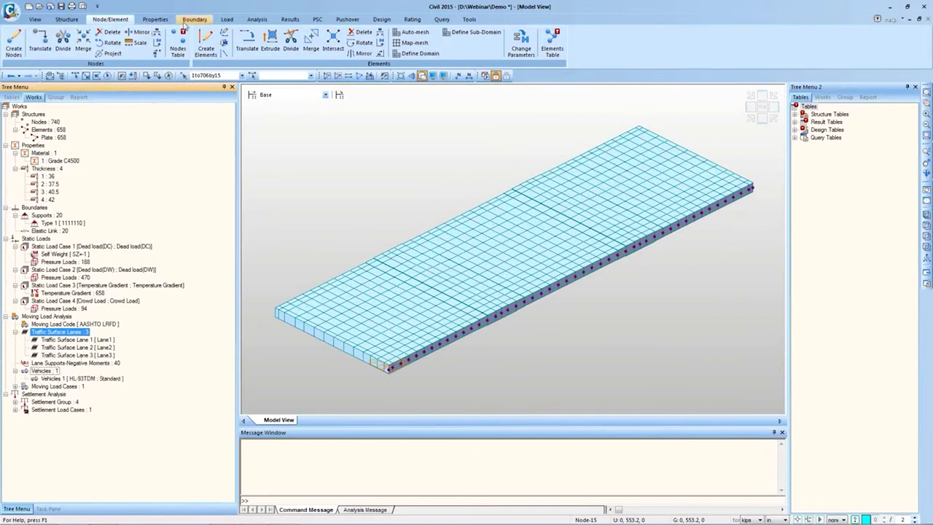
click(227, 20)
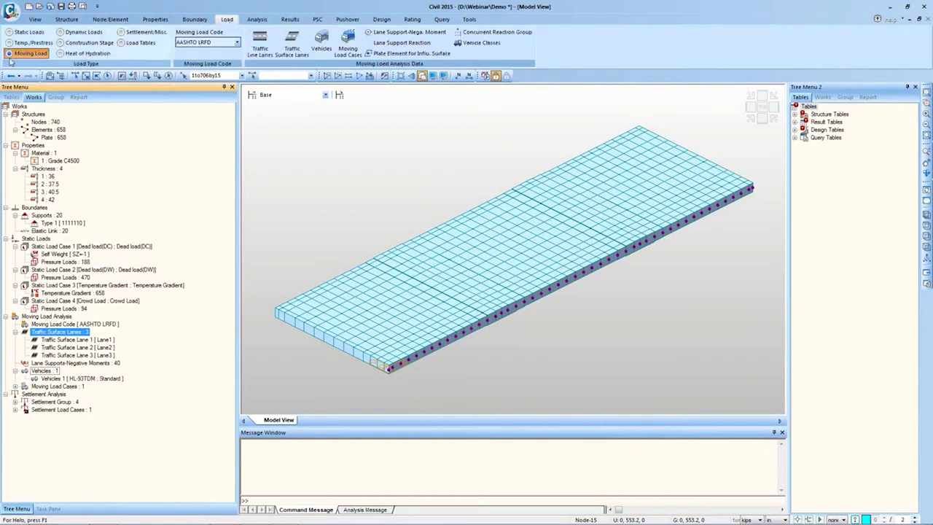
Step: Inspect the standard vehicle definition with vehicular load type HL-93TRK, then close it
click(319, 51)
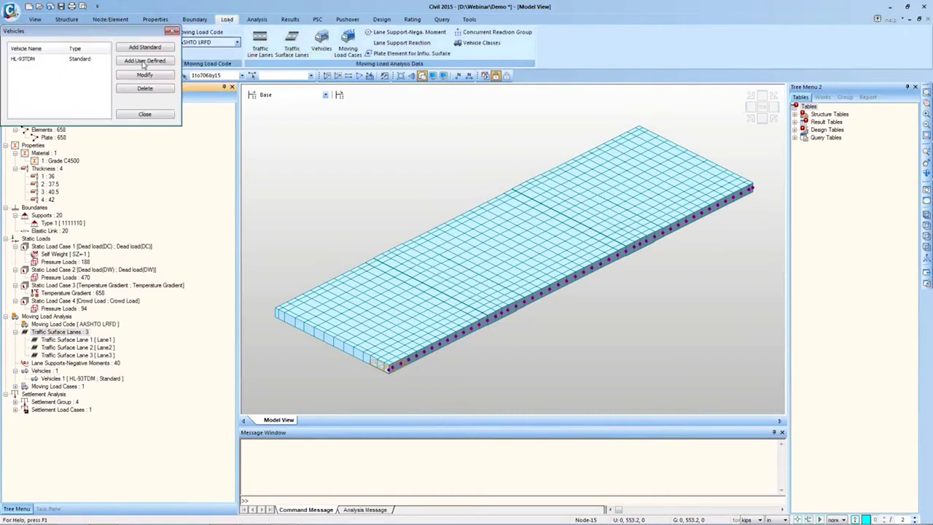
click(144, 47)
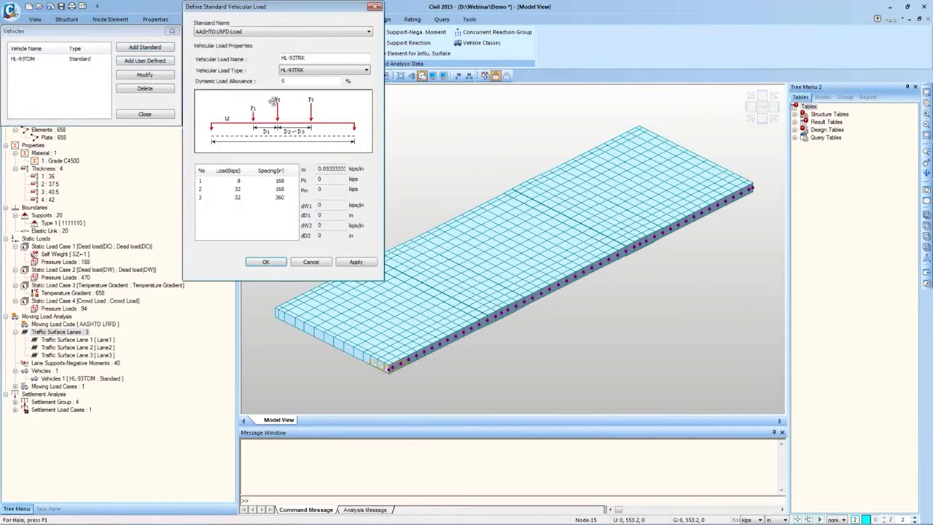
click(338, 71)
click(321, 77)
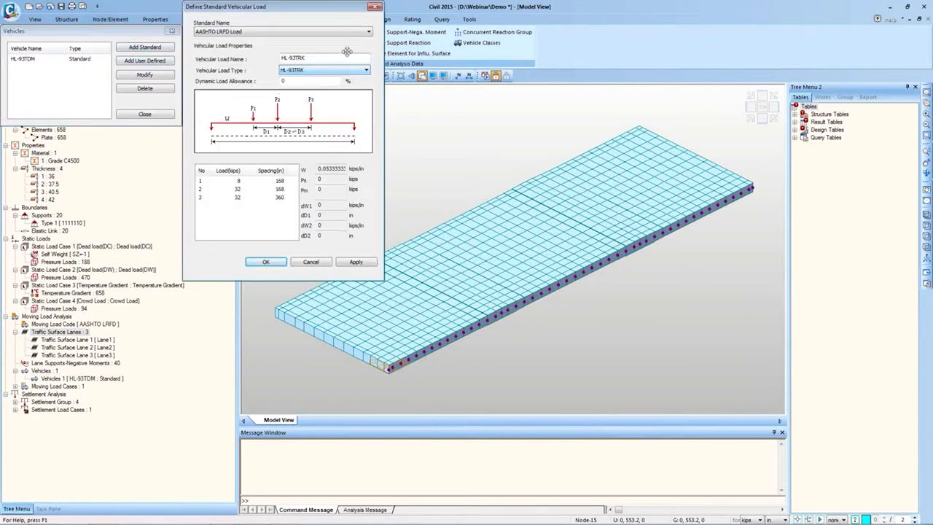
click(375, 6)
click(172, 32)
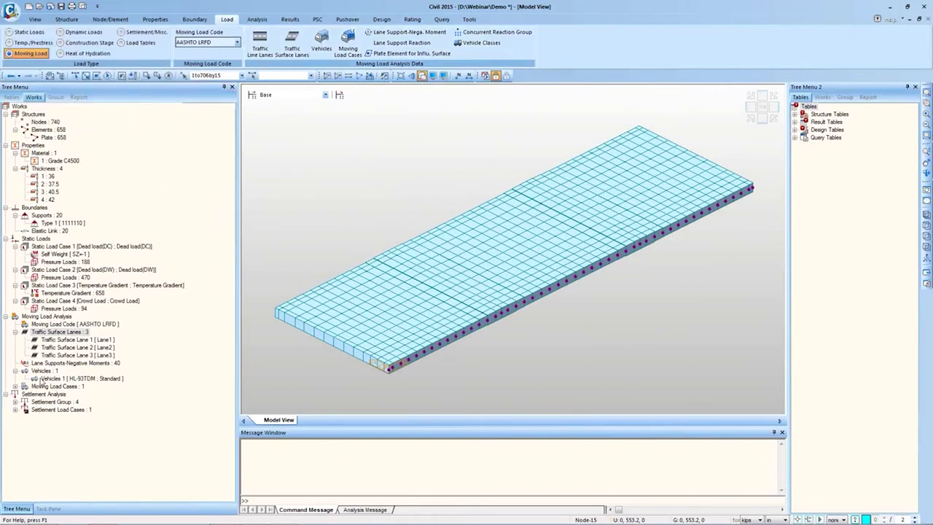
Step: List the moving load cases, select MVL, and expand the four settlement groups
click(16, 387)
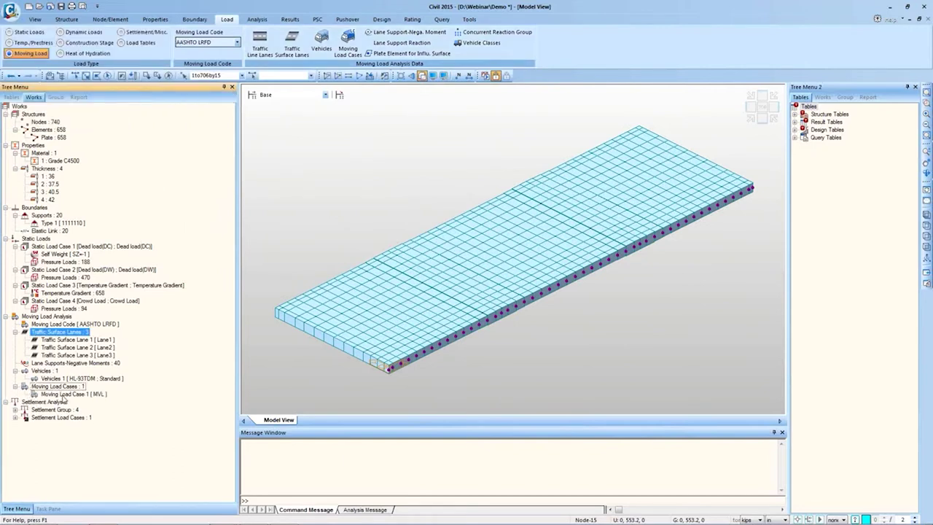
click(64, 395)
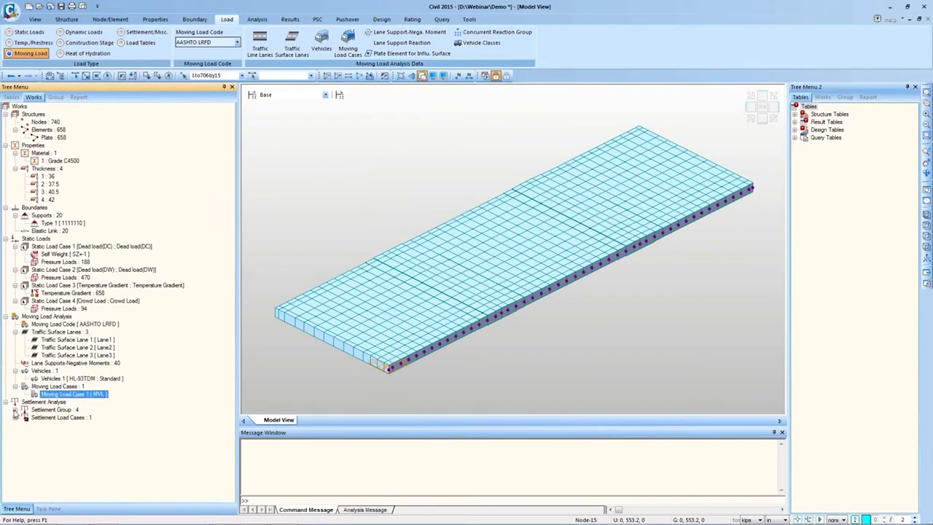
click(15, 410)
Step: Select settlement groups 1 to 4 in turn, then clear the selection
click(64, 418)
click(65, 426)
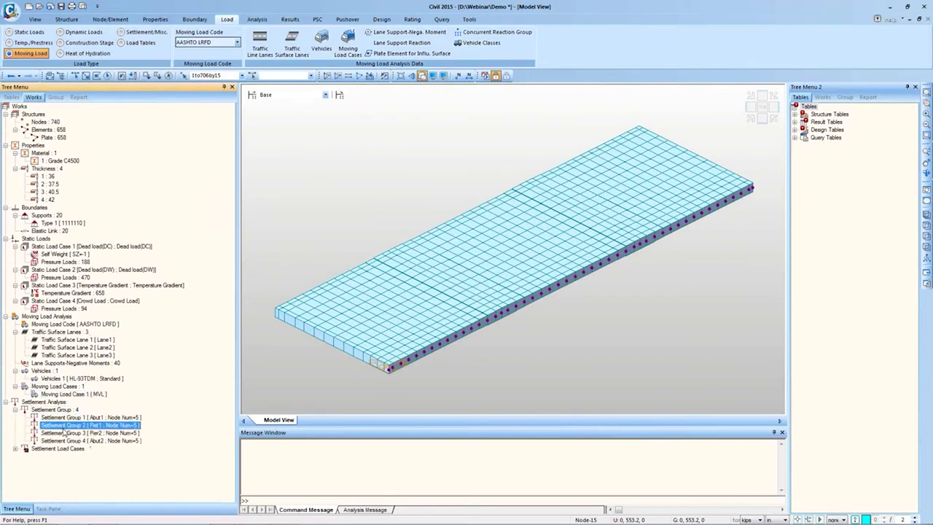
click(66, 434)
click(66, 441)
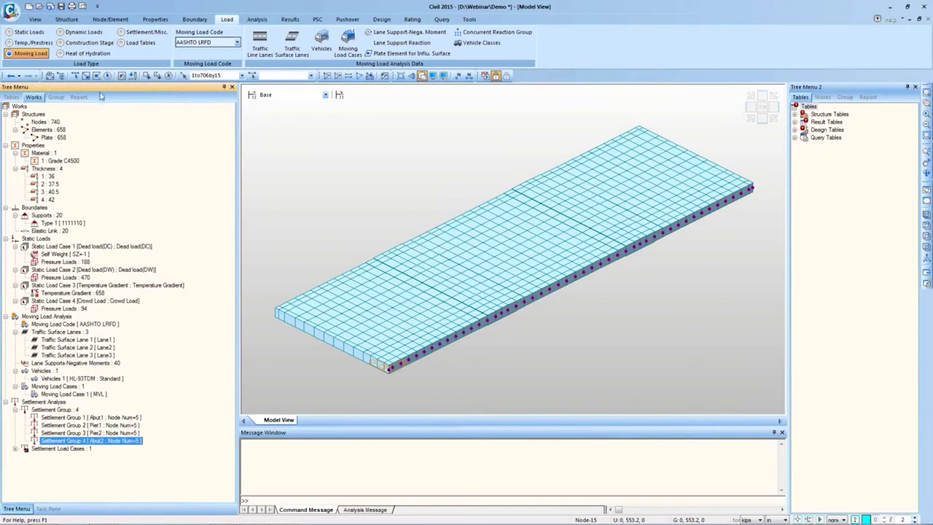
click(169, 76)
Step: Highlight each settlement group's nodes on the slab one by one, then unselect all
click(73, 419)
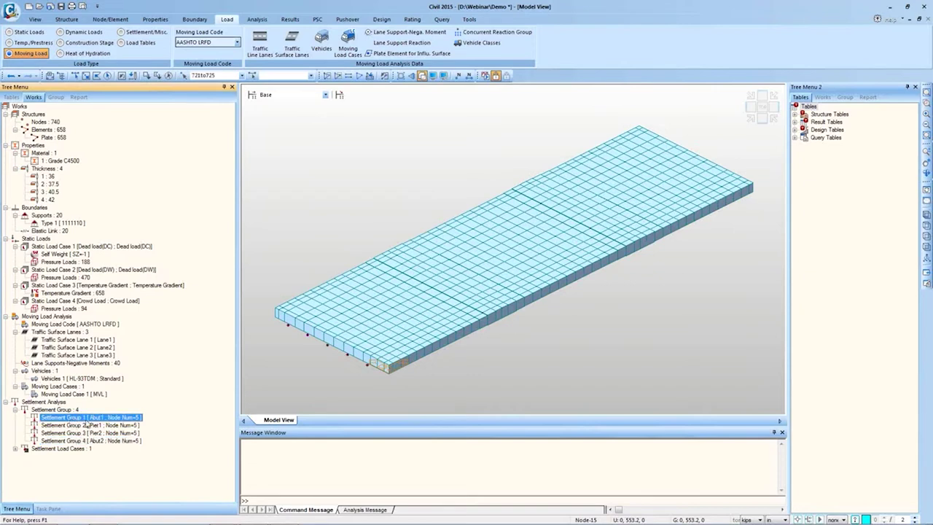
click(74, 425)
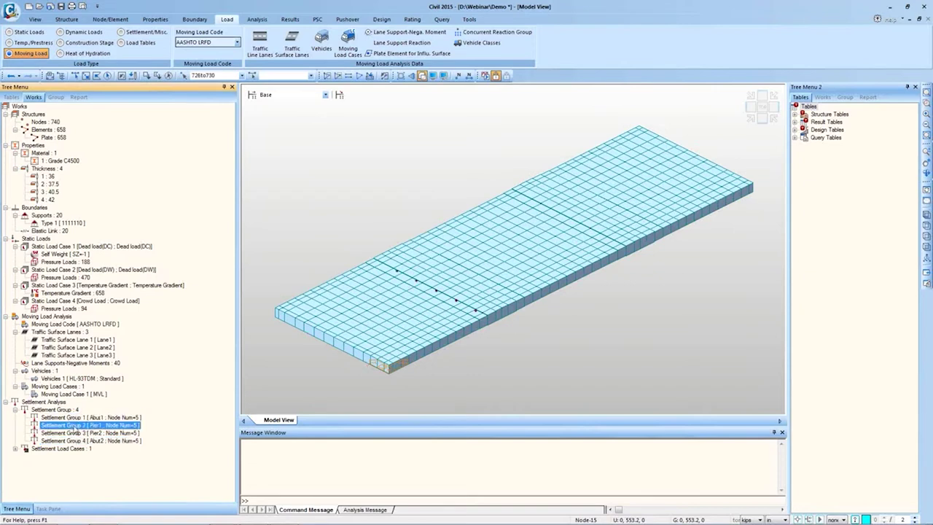
click(76, 433)
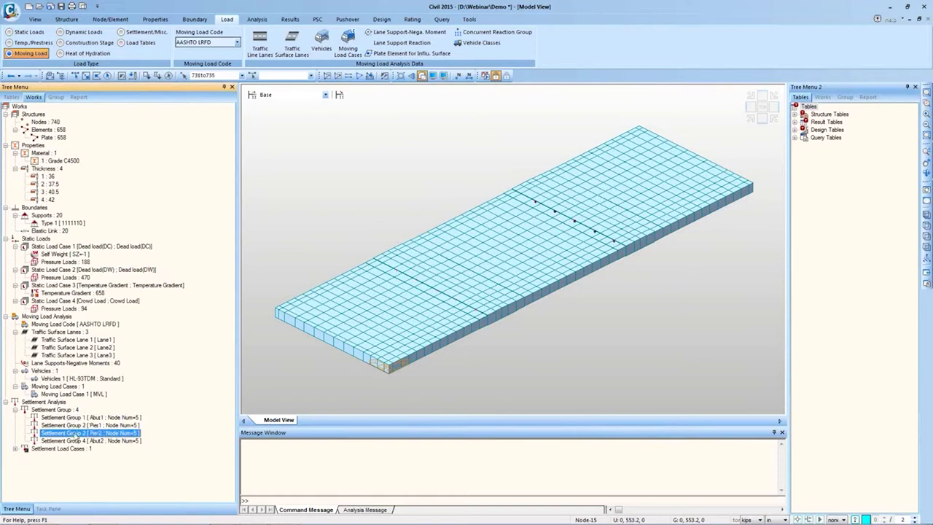
click(77, 441)
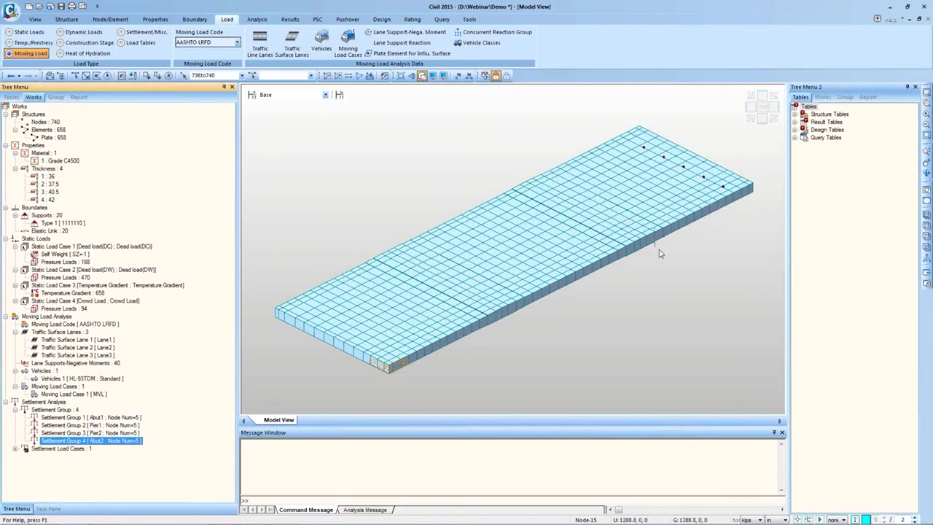
click(170, 76)
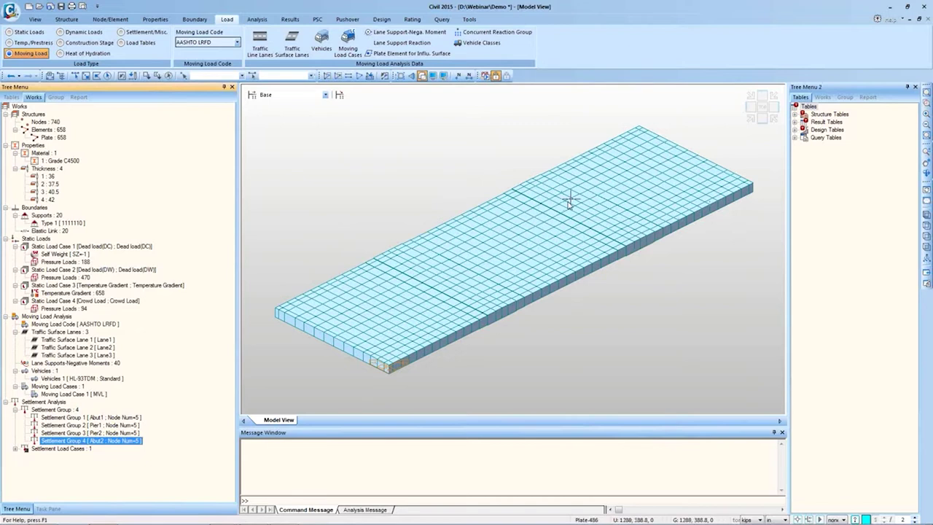
mouse_move(569, 203)
click(290, 19)
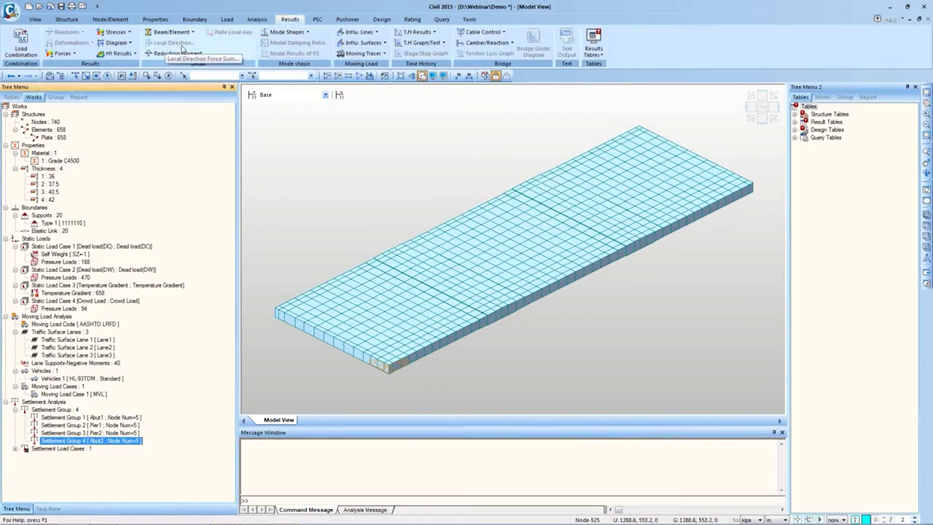
click(67, 54)
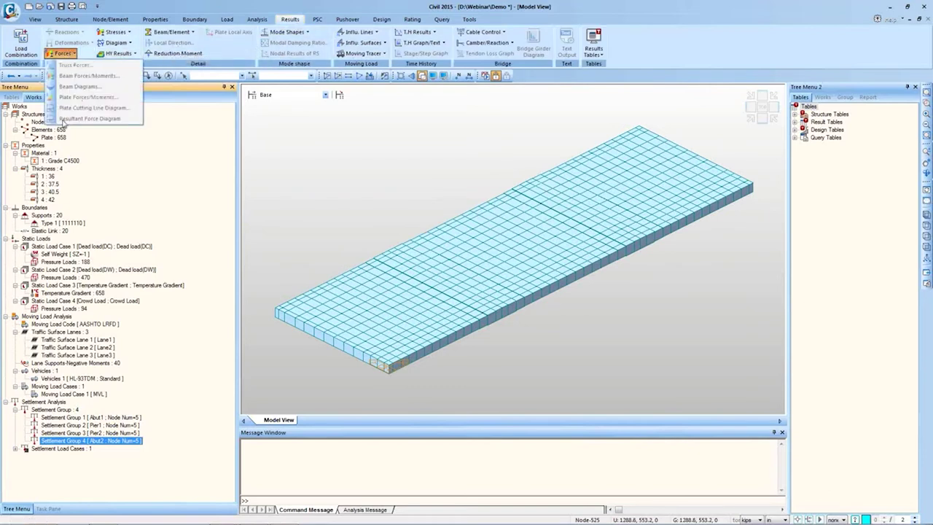
click(293, 199)
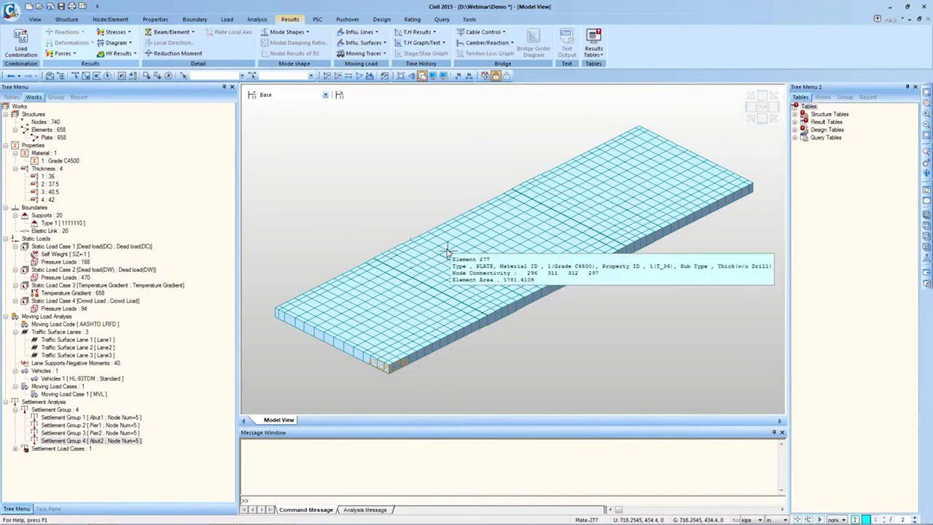
key(alt+Tab)
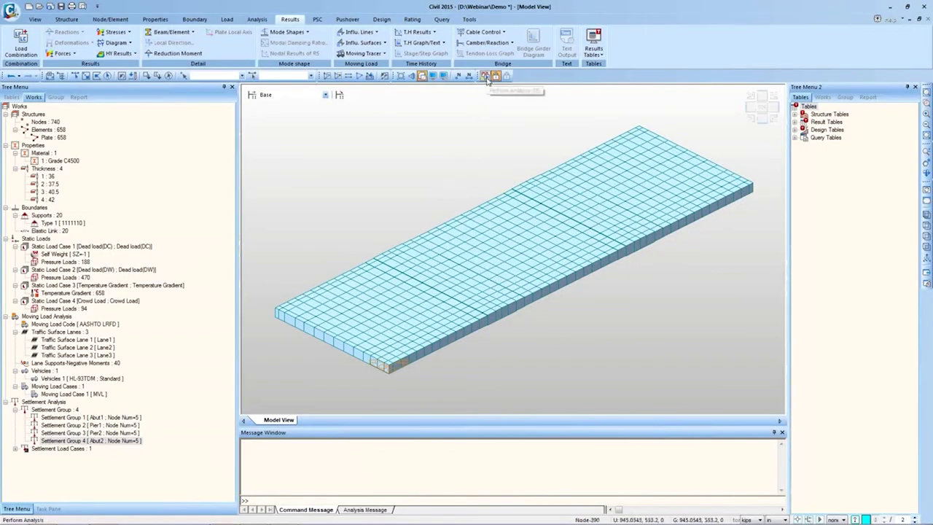
Step: Save the current model view to the dynamic report as an Image
right_click(429, 202)
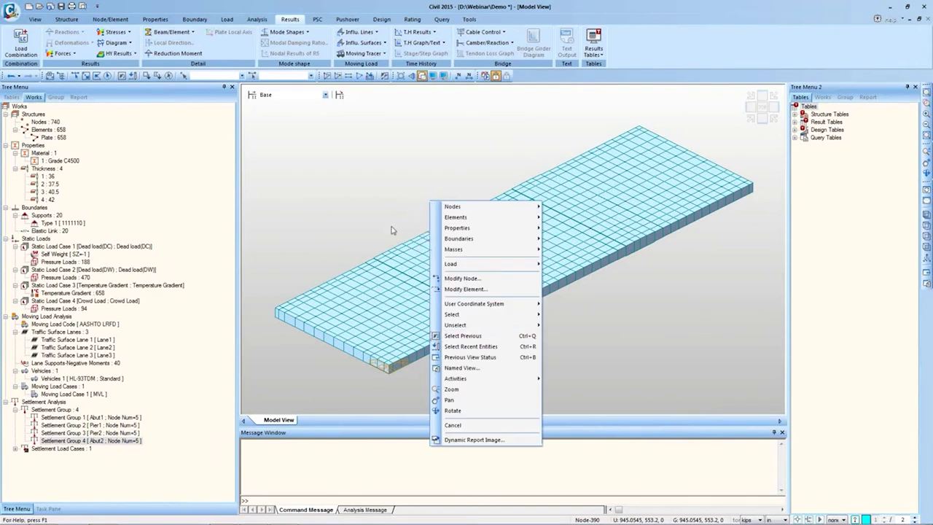
click(408, 190)
right_click(452, 223)
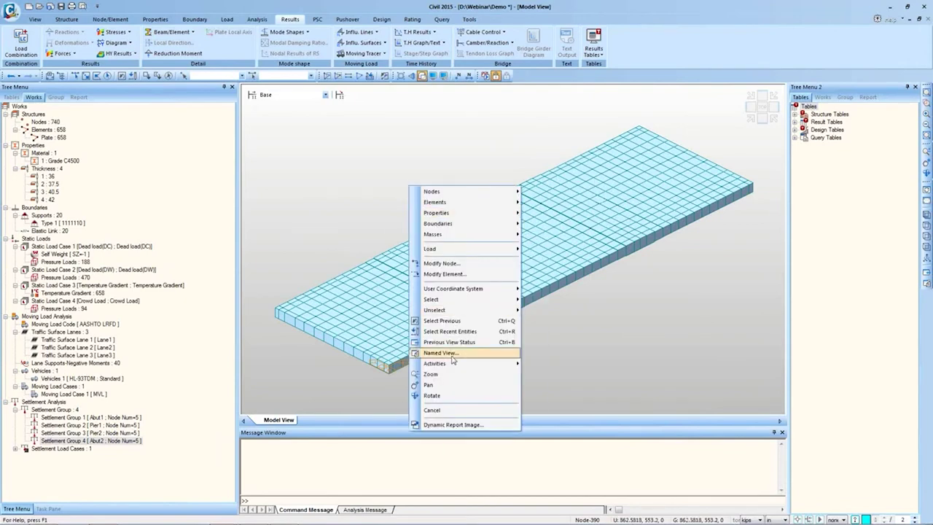
click(450, 428)
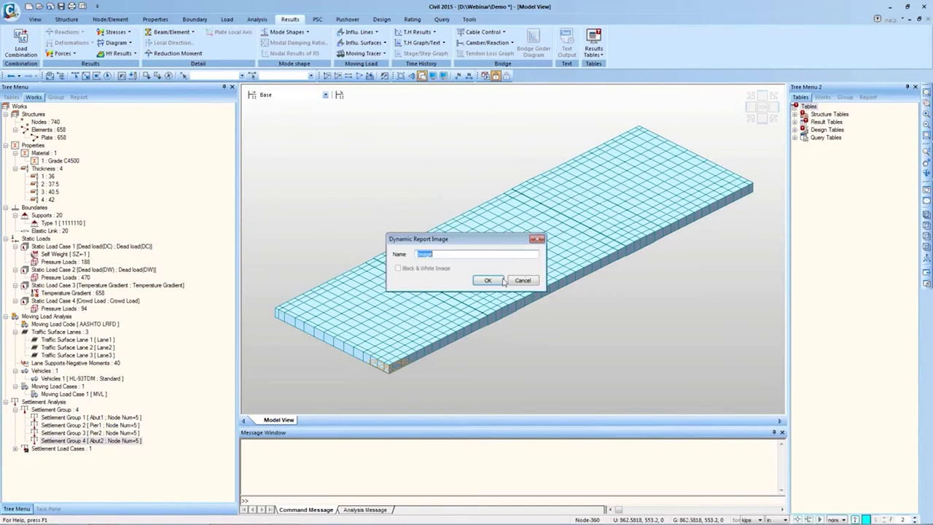
click(489, 283)
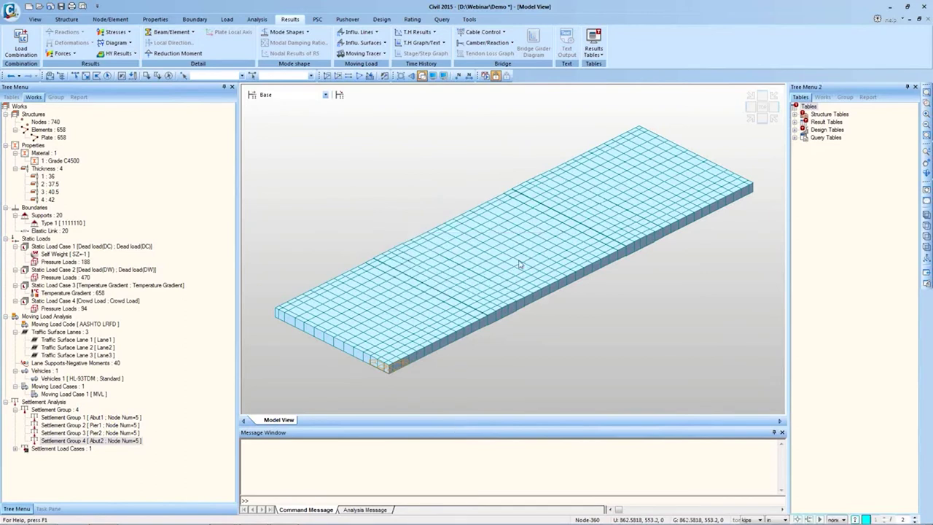
Step: Select the new Image in the dynamic report tree and run the structural analysis
click(868, 98)
click(836, 146)
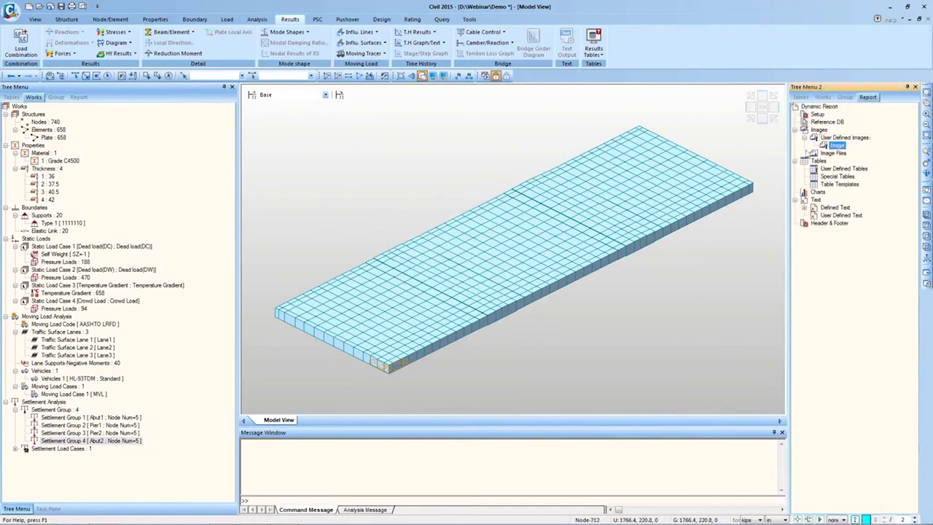
click(487, 76)
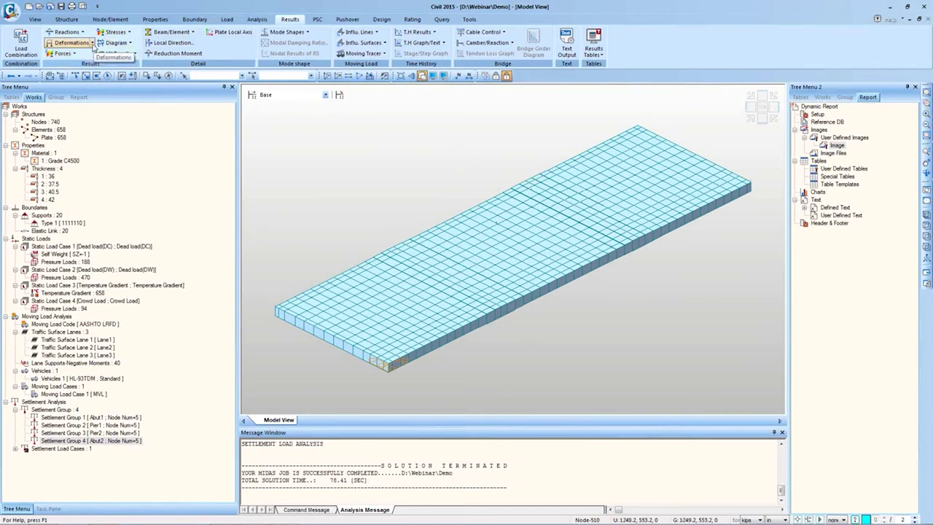
Step: Display the deformed DZ displacement contour for Dead load(DW) with a legend
click(93, 44)
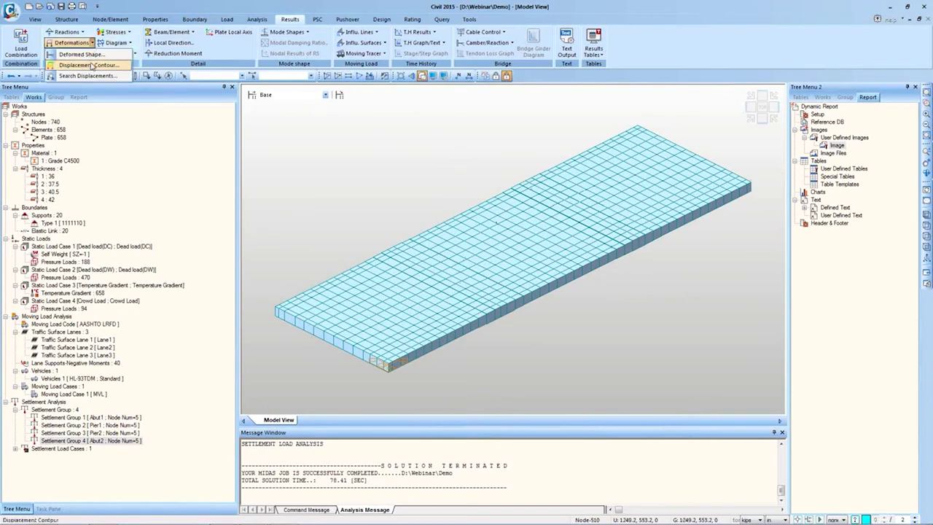
click(93, 66)
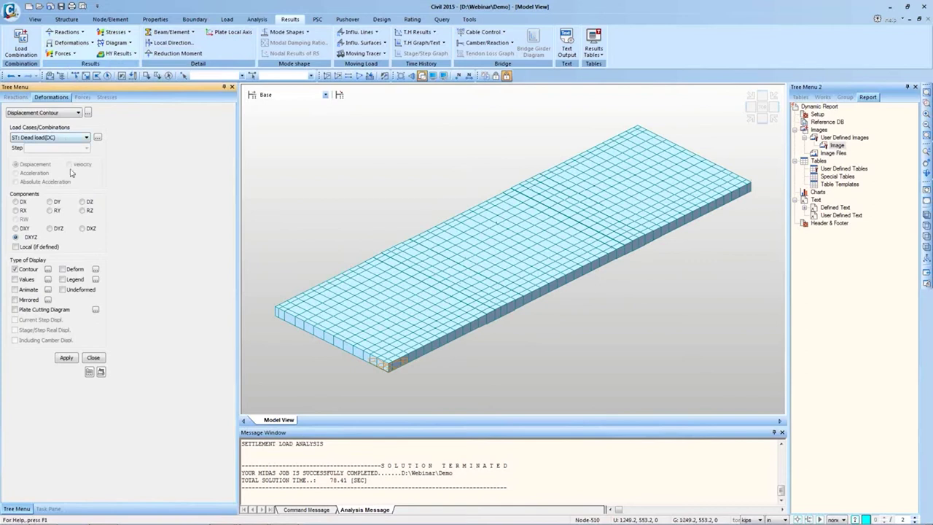
click(86, 137)
click(33, 150)
click(82, 202)
click(63, 269)
click(63, 279)
click(67, 357)
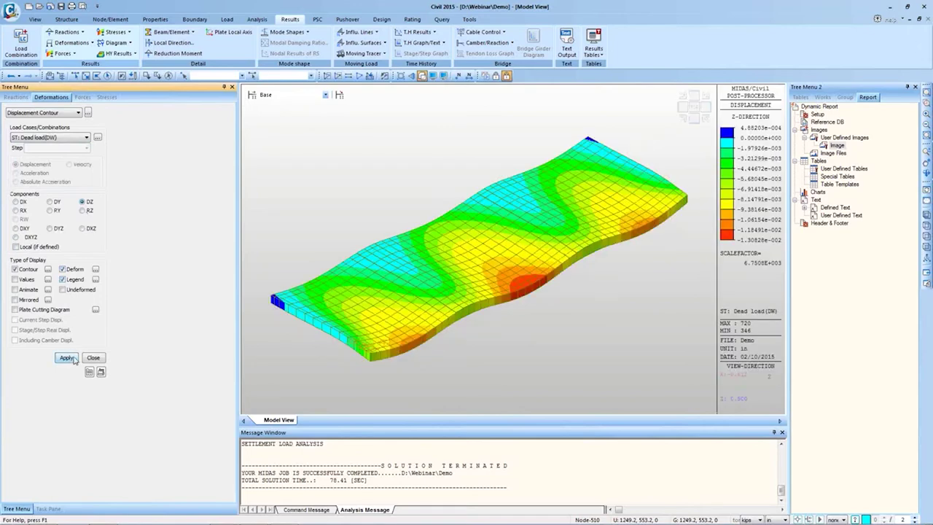
Step: Save the contour view as report image DeformCont and open the displacements table
right_click(395, 242)
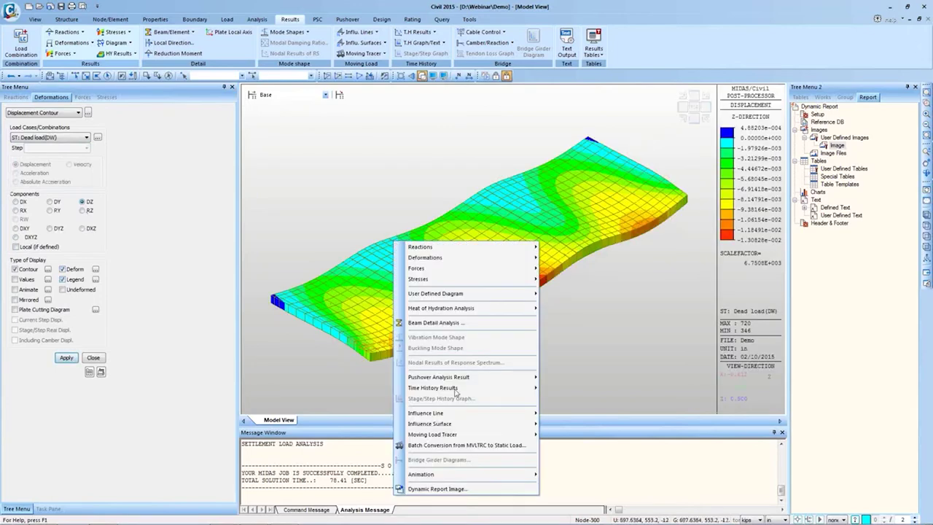
click(455, 489)
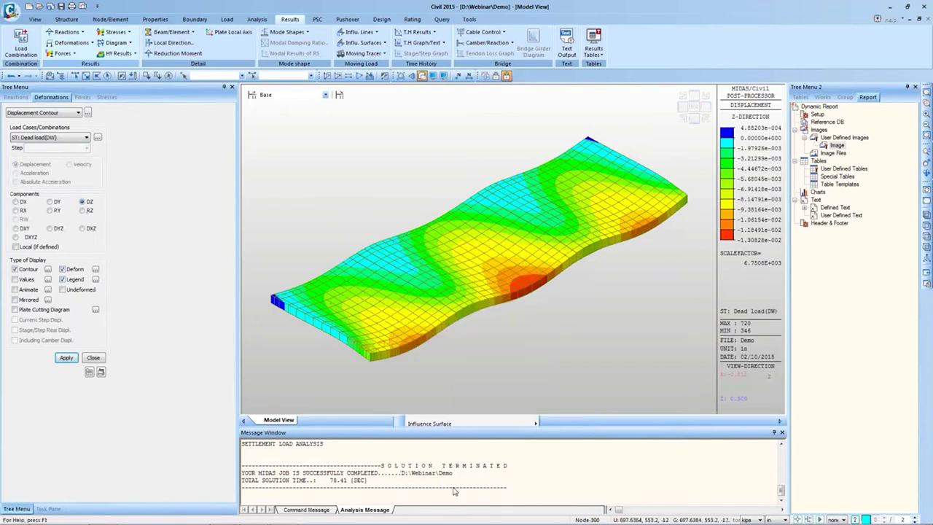
click(488, 282)
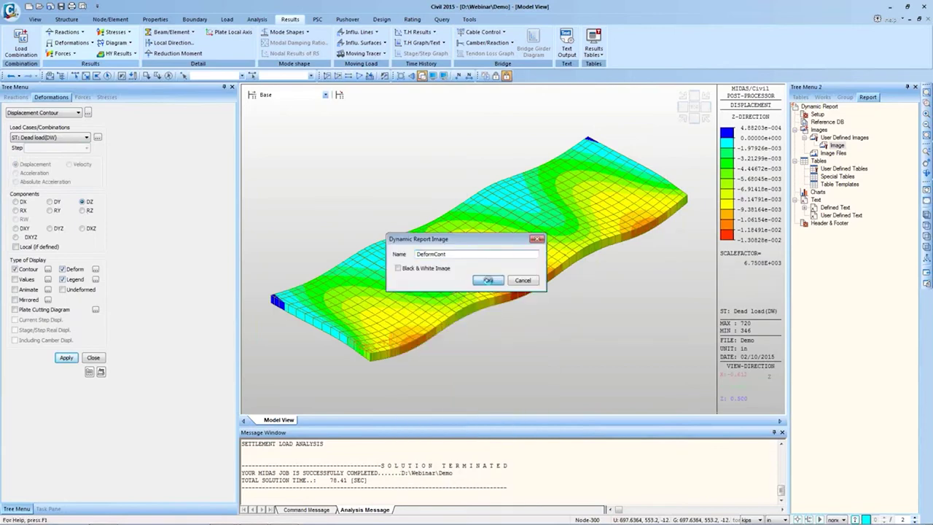
click(89, 113)
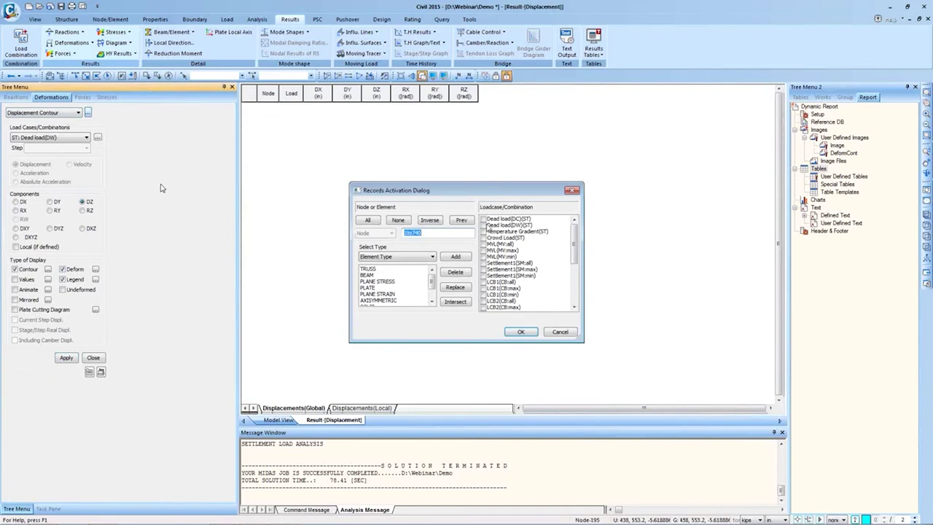
Step: List Temperature Gradient displacements in the table and start a dynamic report table from it
click(483, 231)
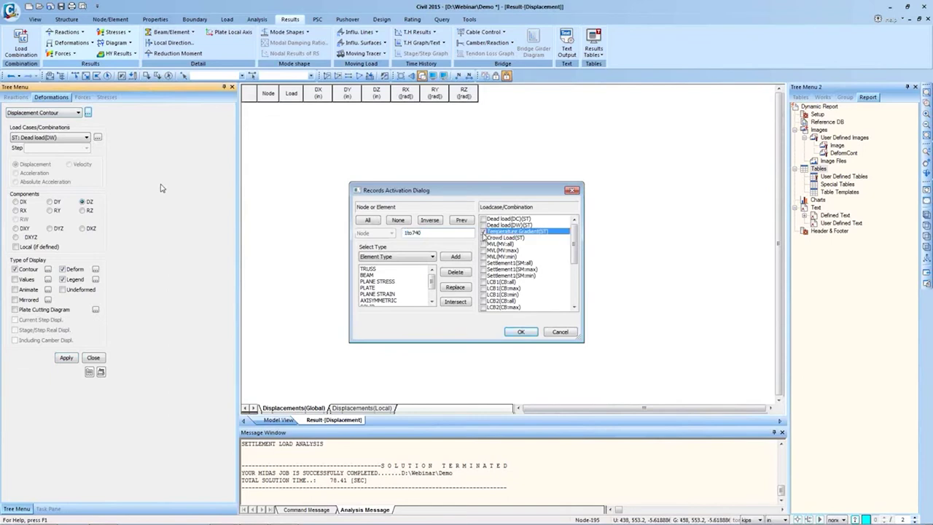
click(522, 331)
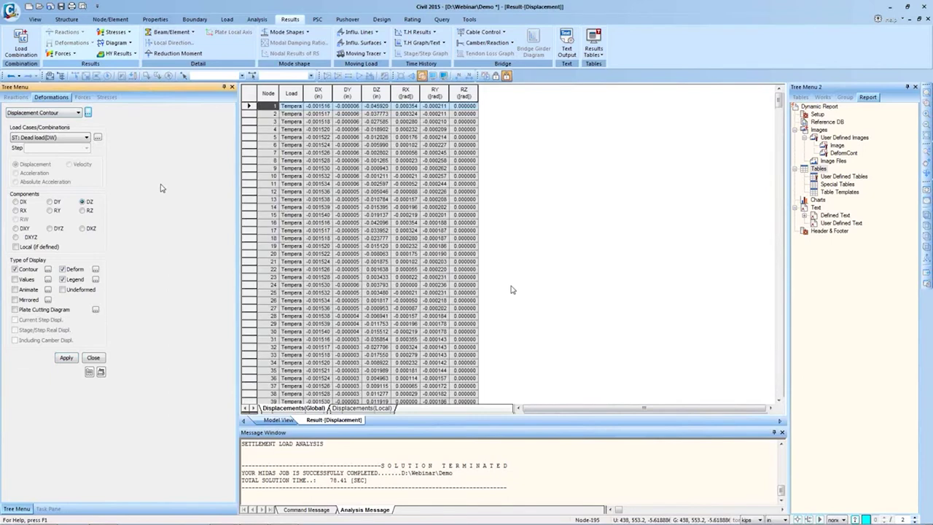
right_click(377, 247)
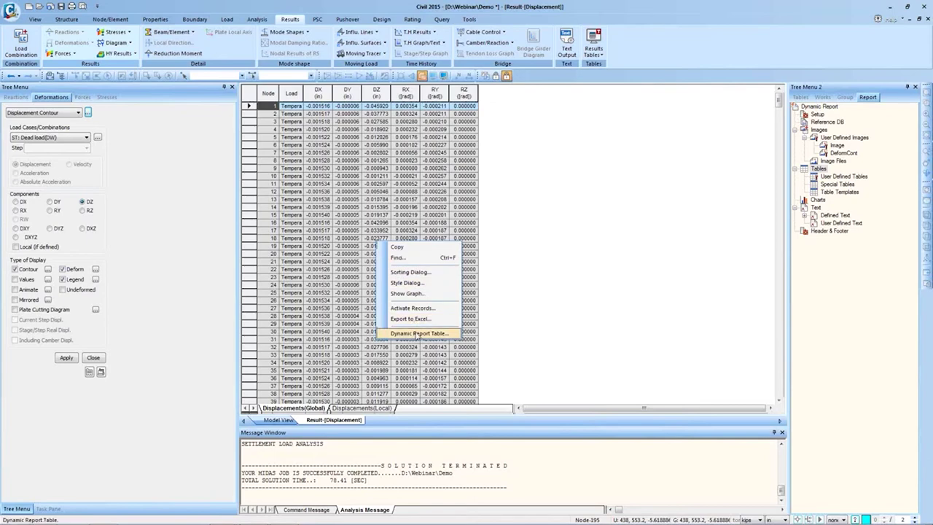
click(418, 334)
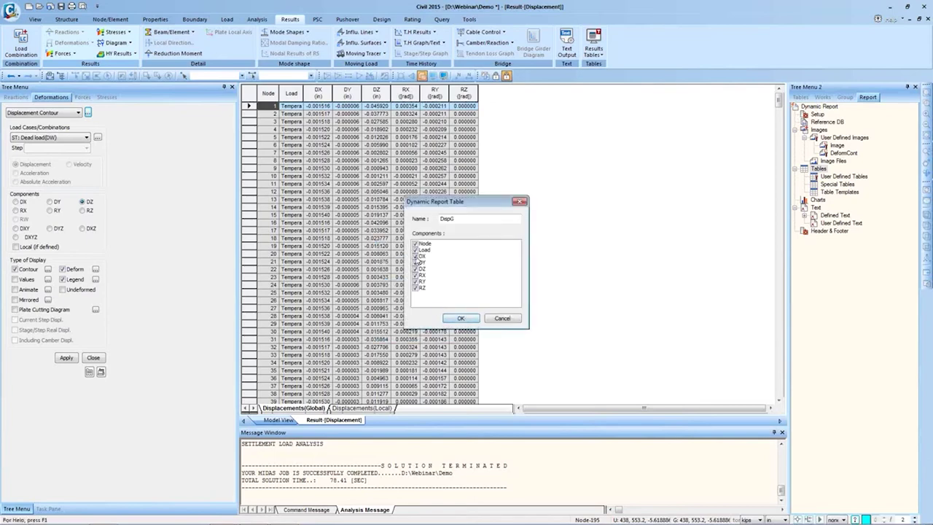
Step: Add components DX through RZ as report table DispG, then select it from the model view
drag(420, 256, 417, 292)
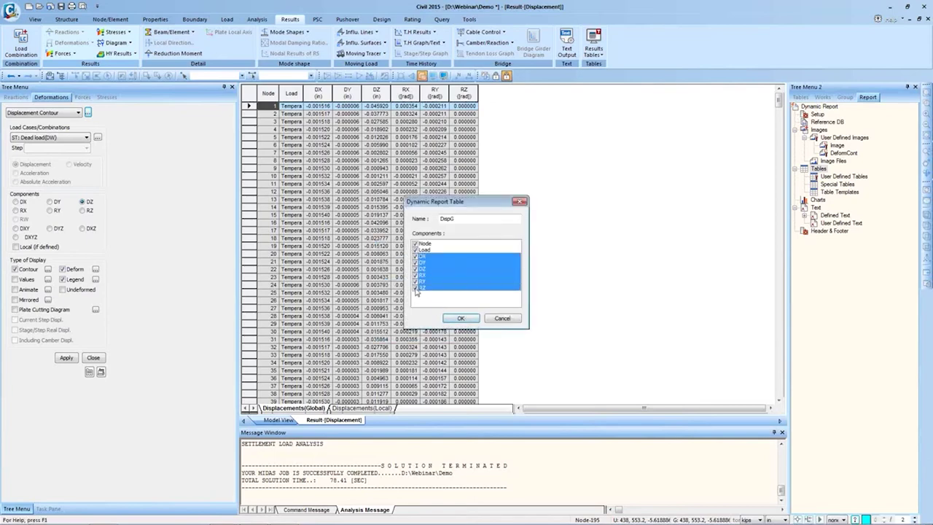
click(456, 319)
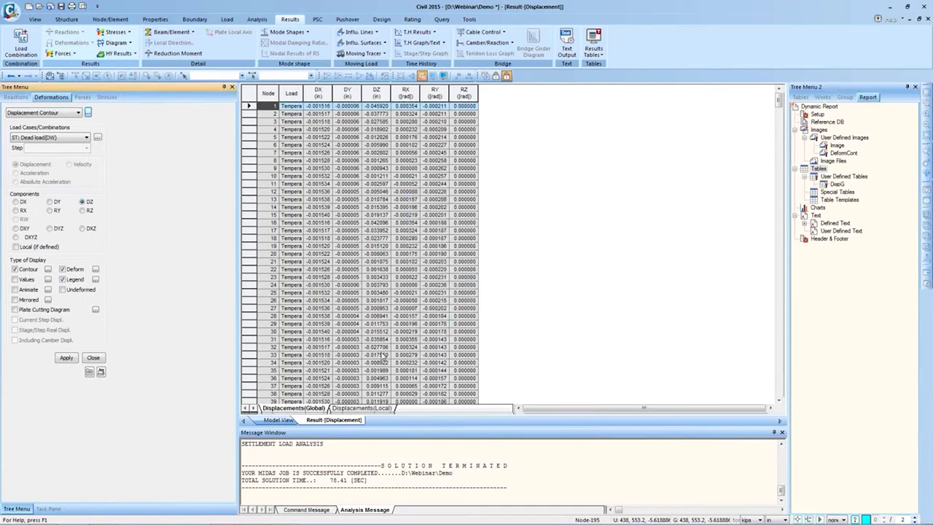
click(276, 420)
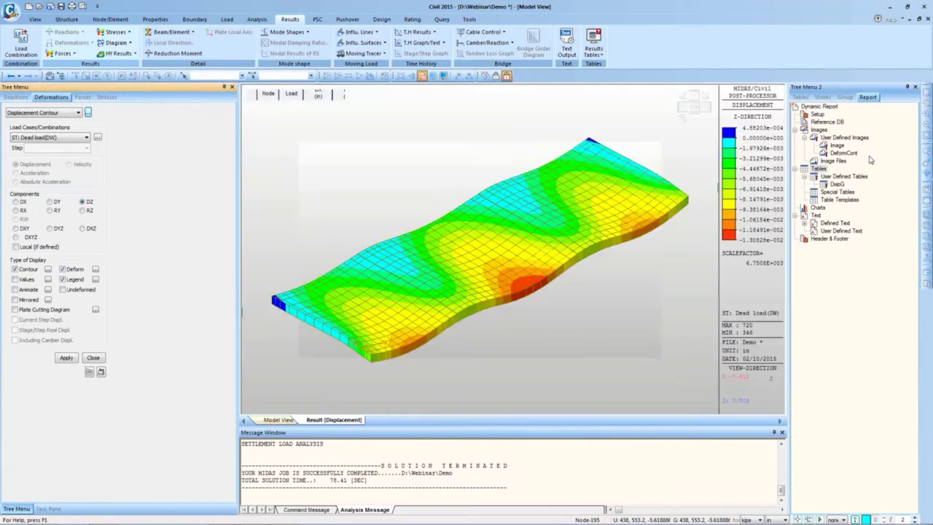
click(837, 184)
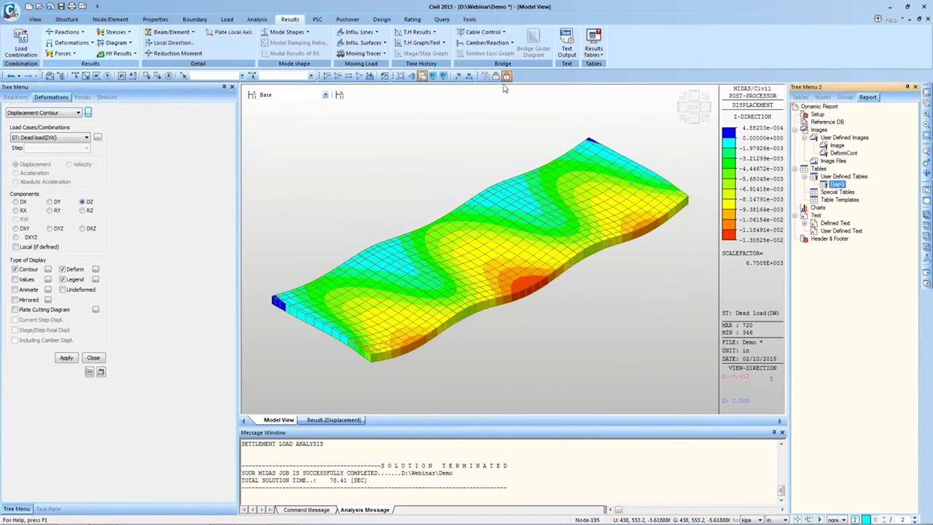
Step: Generate a new Word report document containing the DeformCont and model Image items
click(469, 19)
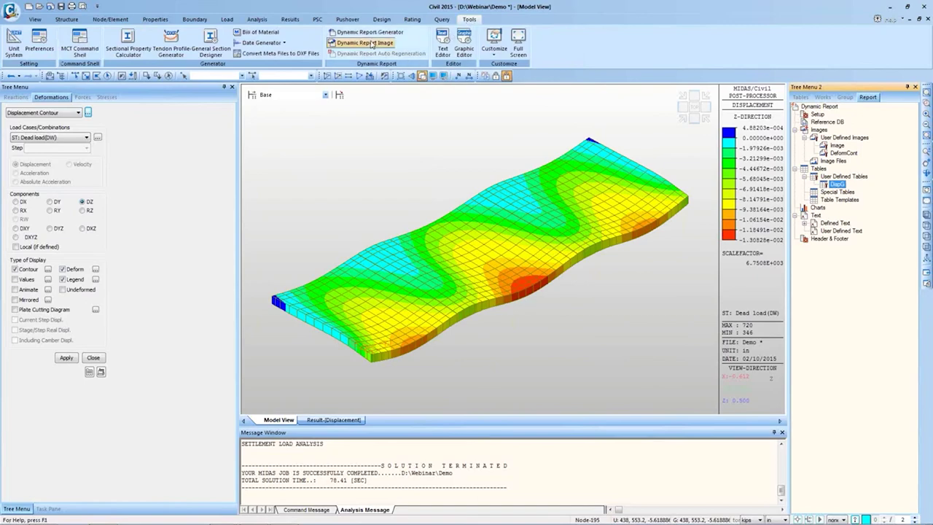
click(347, 33)
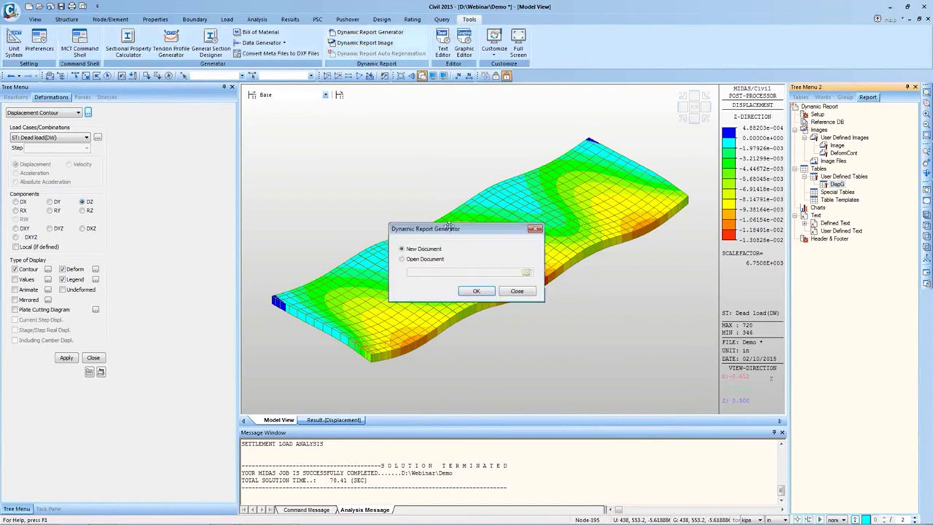
click(478, 294)
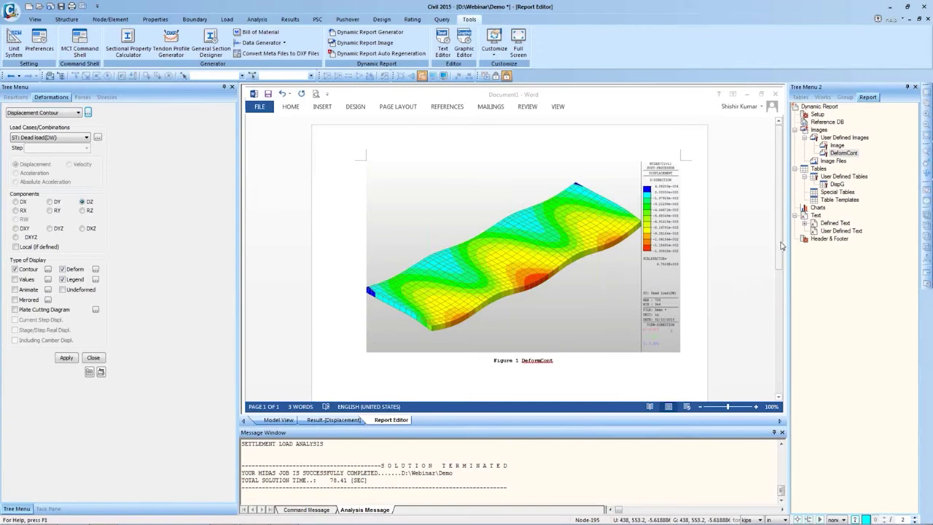
scroll(780, 246, down, 3)
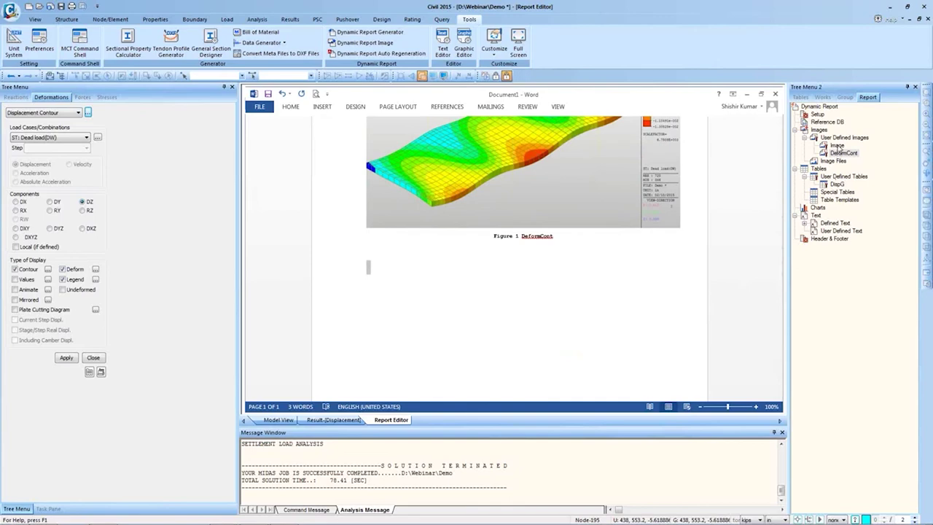
click(835, 146)
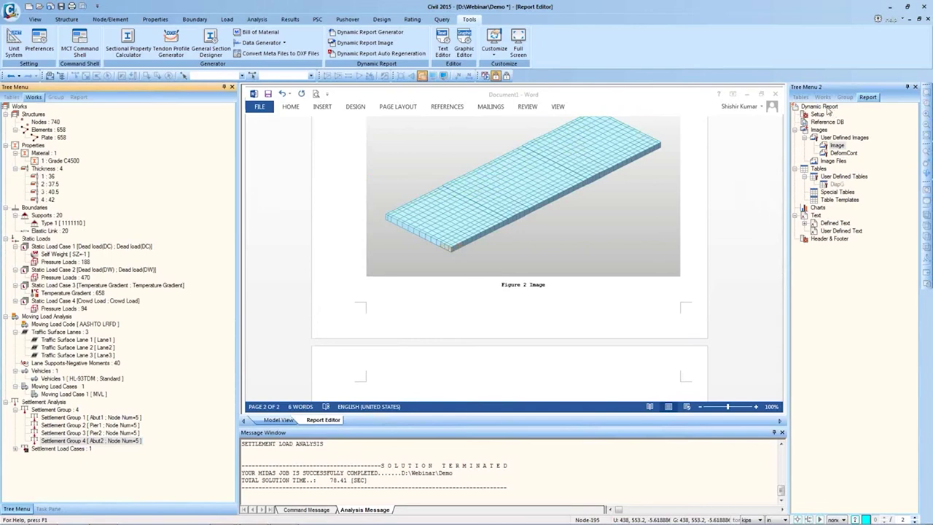
click(283, 421)
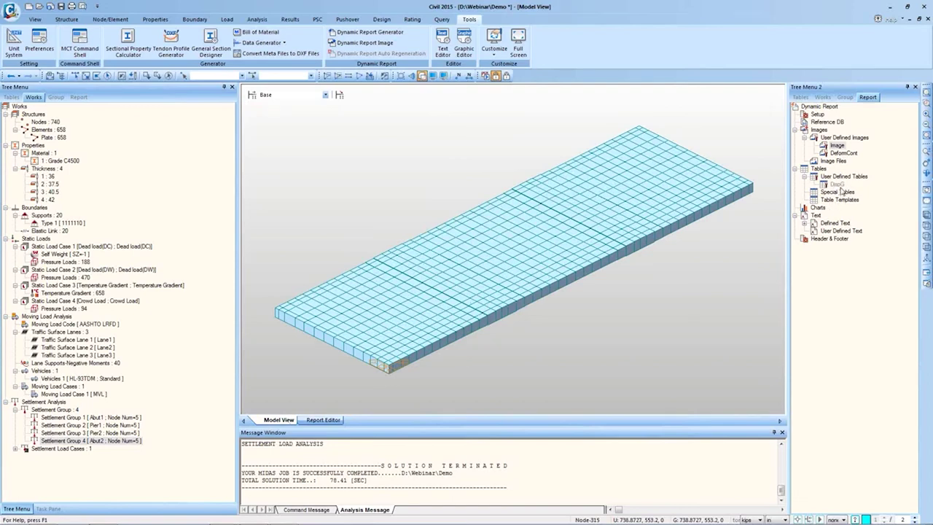
click(329, 420)
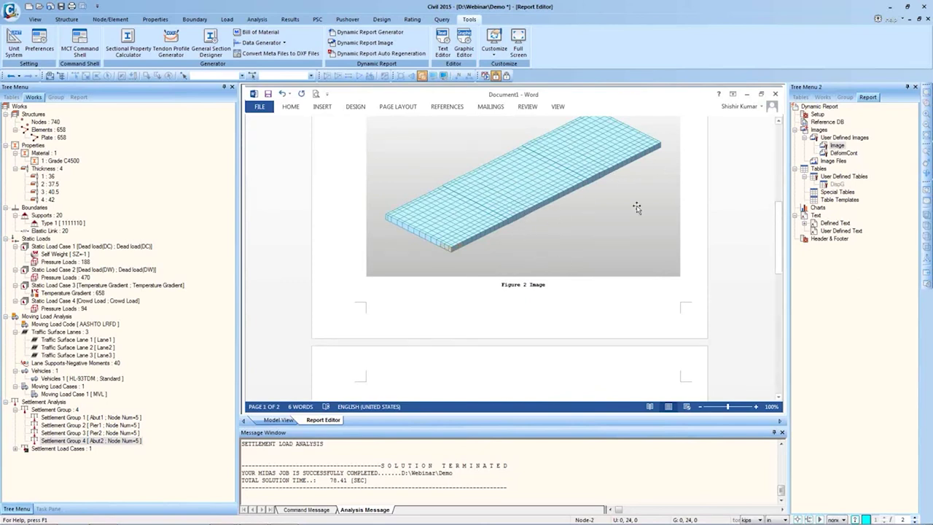
Step: Review the report's 'Figure 2 Image', return to the model view, and switch to PowerPoint
drag(822, 136, 299, 409)
click(279, 420)
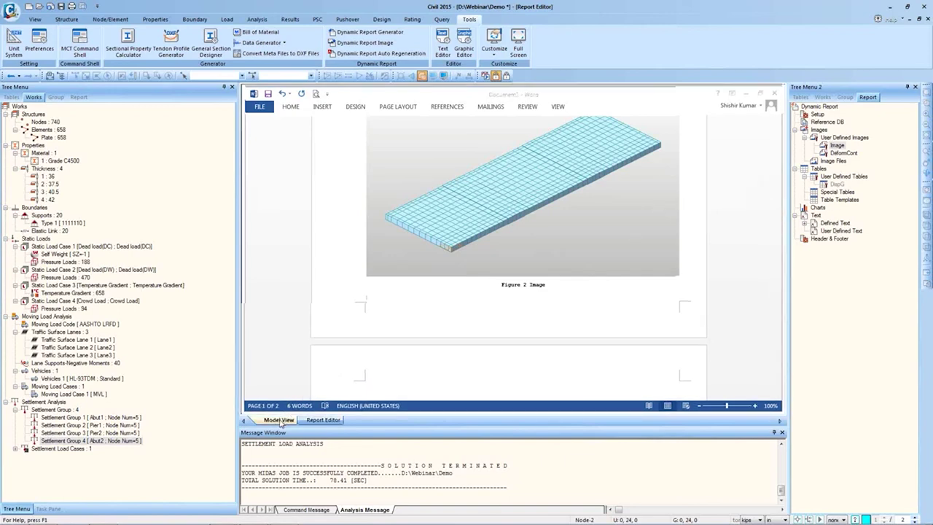
key(alt+Tab)
key(alt+Tab)
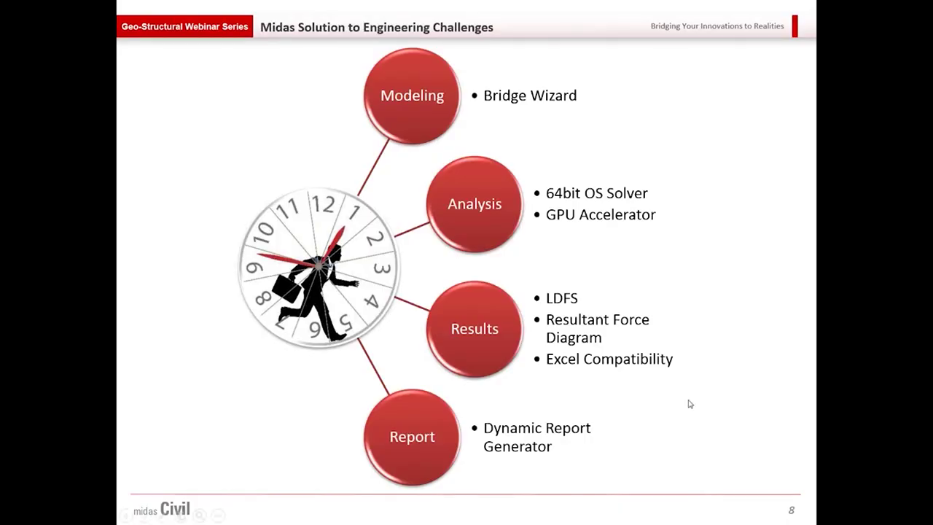
Step: Advance to slide 9 and reveal the bridge, landslide, culvert, washout and SoilWorks images
key(Right)
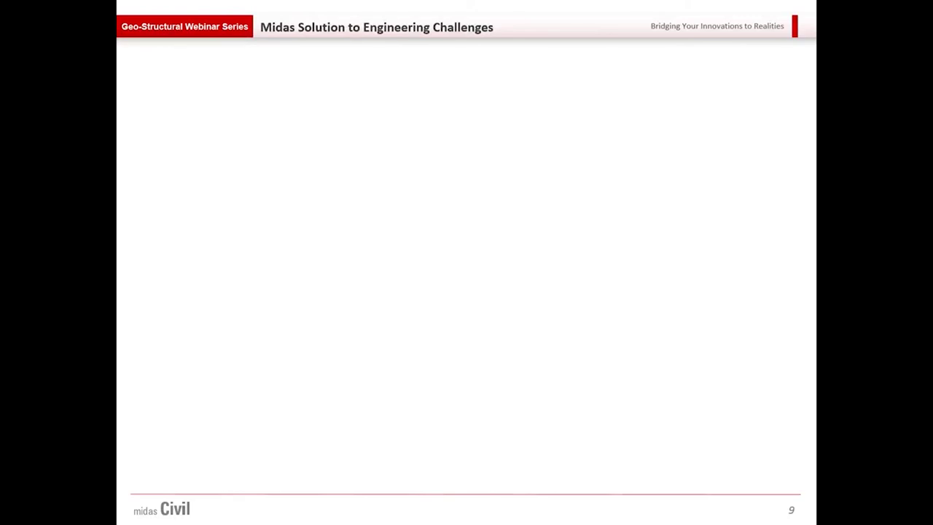
key(Right)
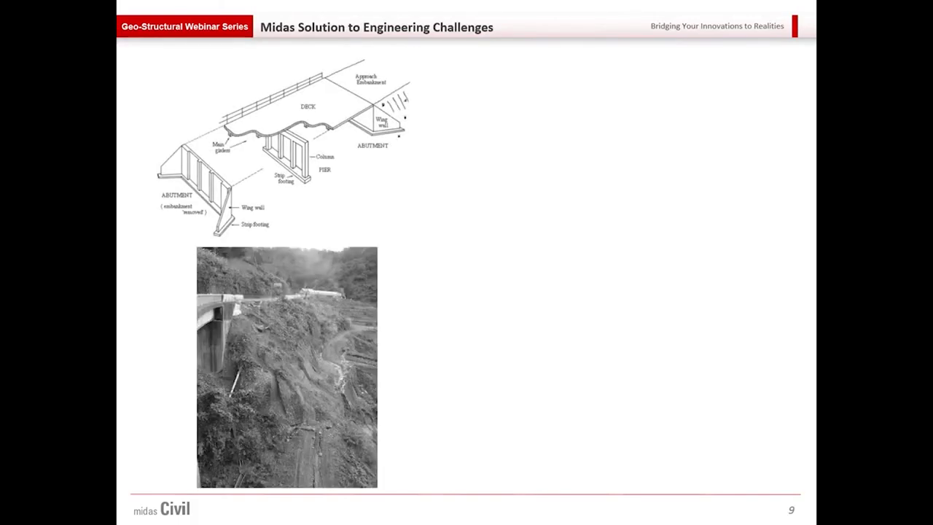
key(Right)
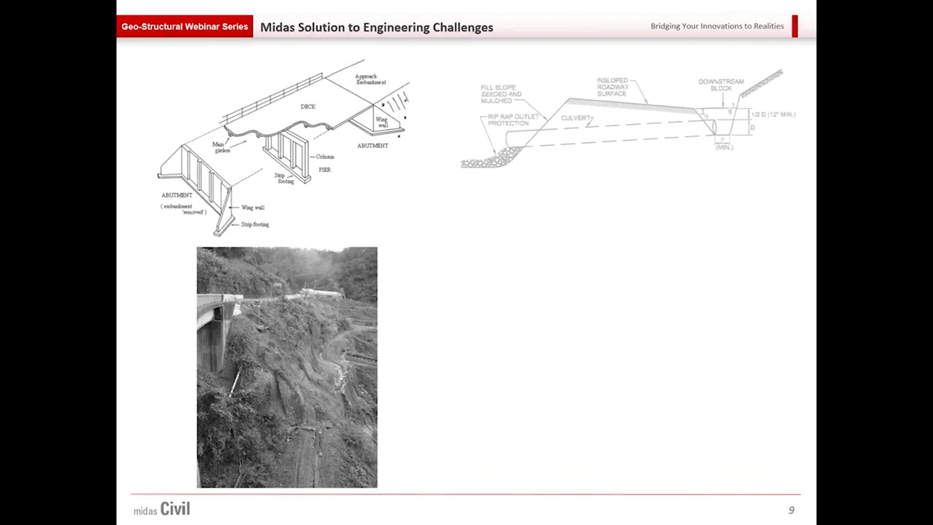
key(Right)
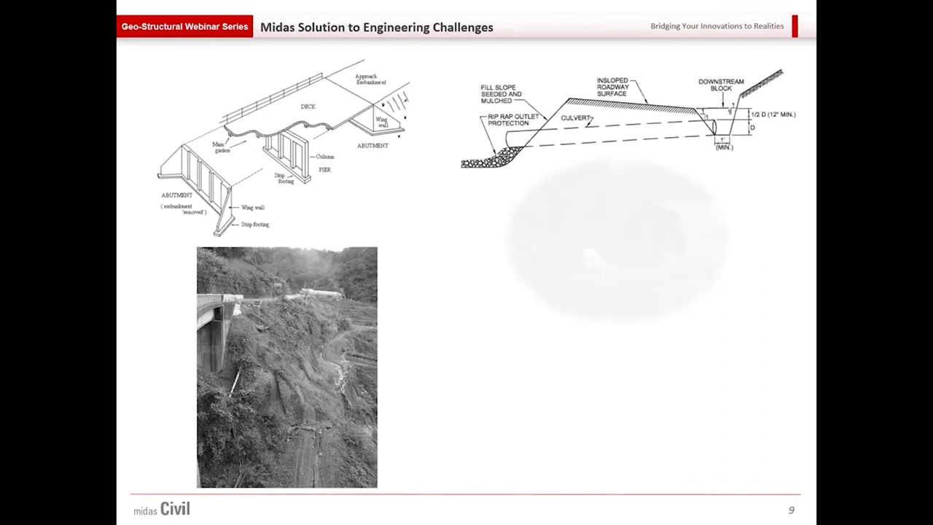
key(Right)
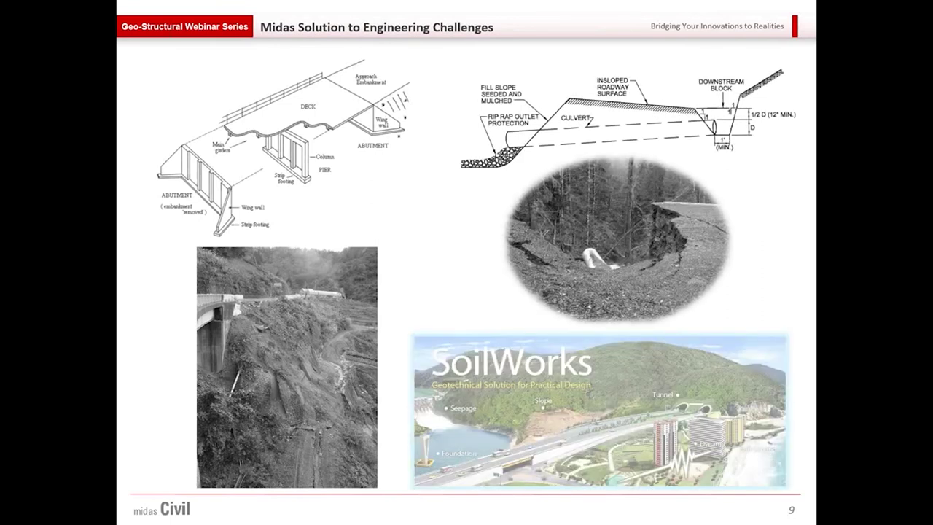